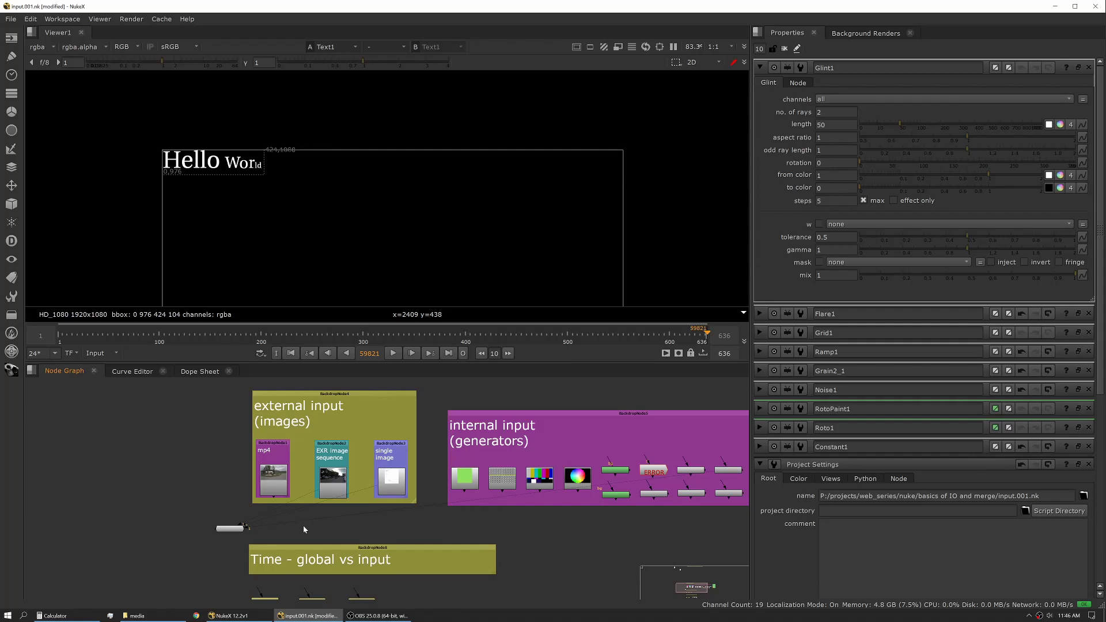
- Open the mp4 Read node's properties, showing C0008.MP4 at UHD_4K, frames 1–636, SLog3
{"action": "double_click", "coordinate": [268, 480]}
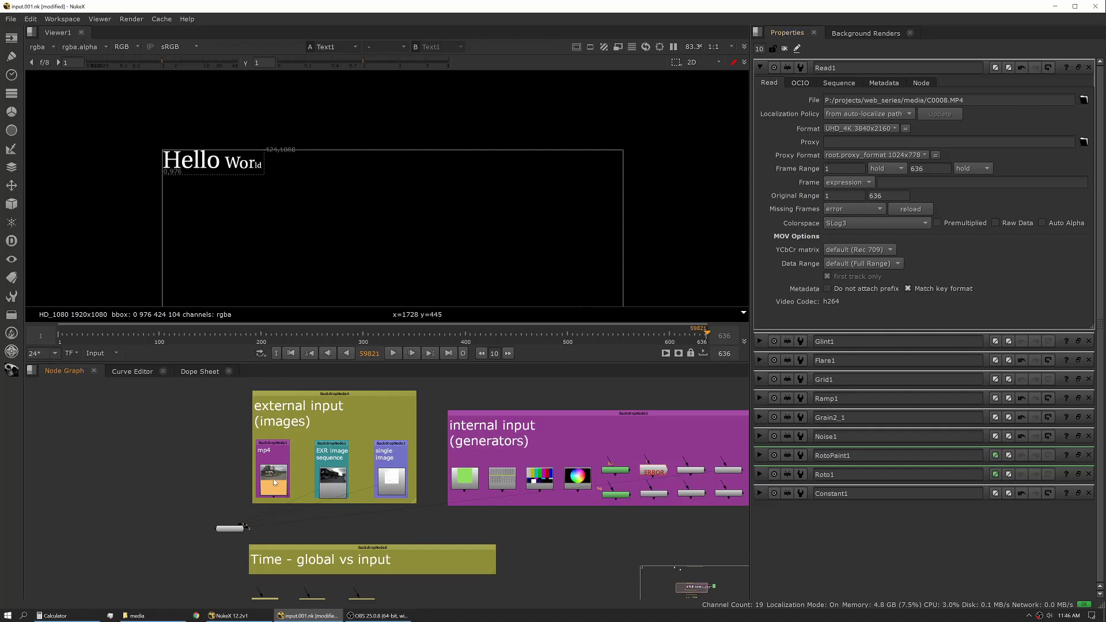
- Connect the C0008.MP4 Read node to Viewer1 so its UHD_4K footage replaces the Hello World text
{"action": "left_click", "coordinate": [273, 482]}
{"action": "key", "text": "1"}
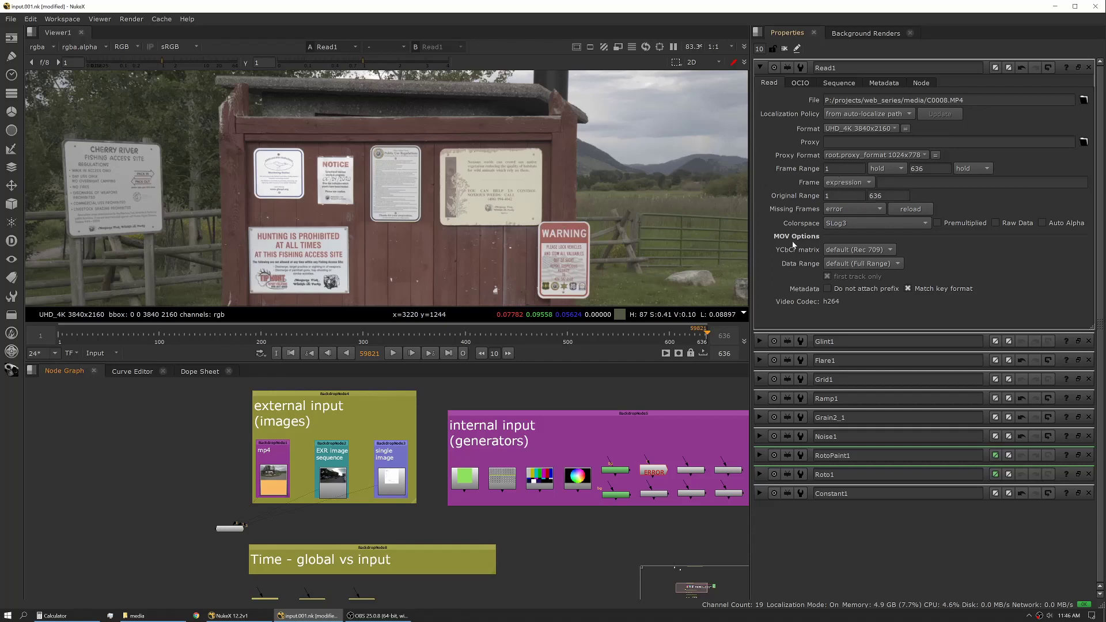
- View the EXR sequence Read2, check its source file, then switch the viewer back to the mp4
{"action": "left_click", "coordinate": [338, 486]}
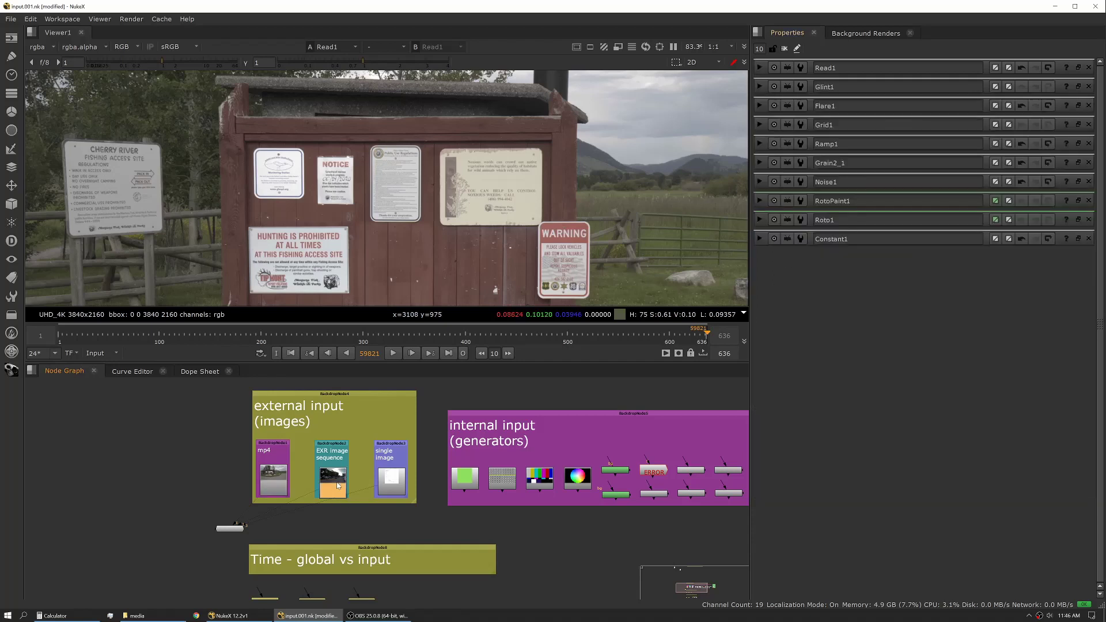
{"action": "key", "text": "1"}
{"action": "double_click", "coordinate": [338, 485]}
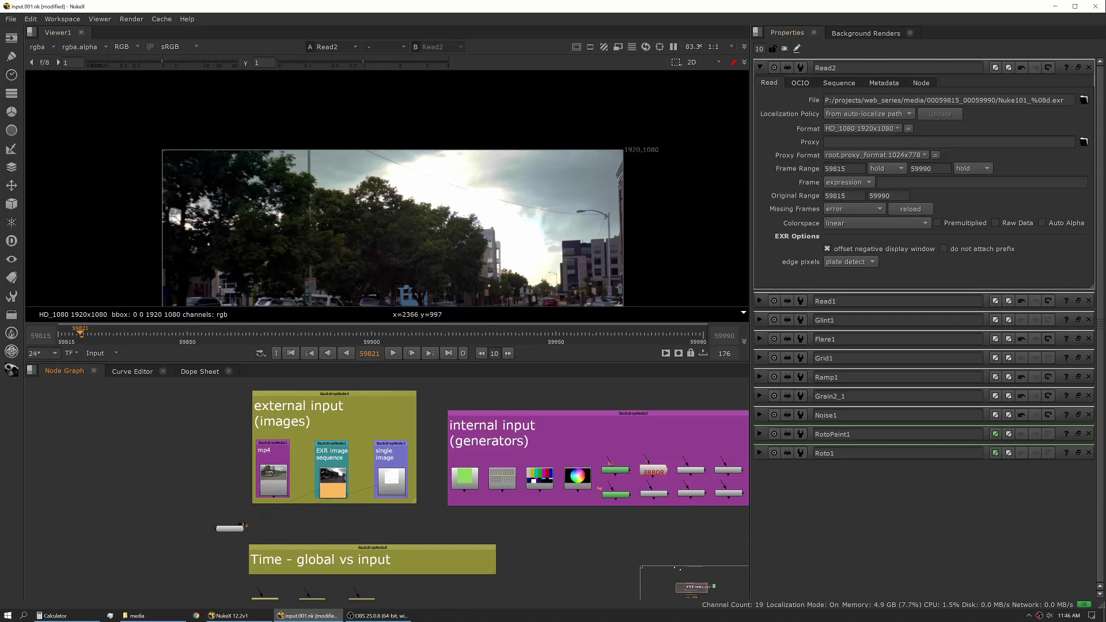
{"action": "left_click", "coordinate": [1084, 100]}
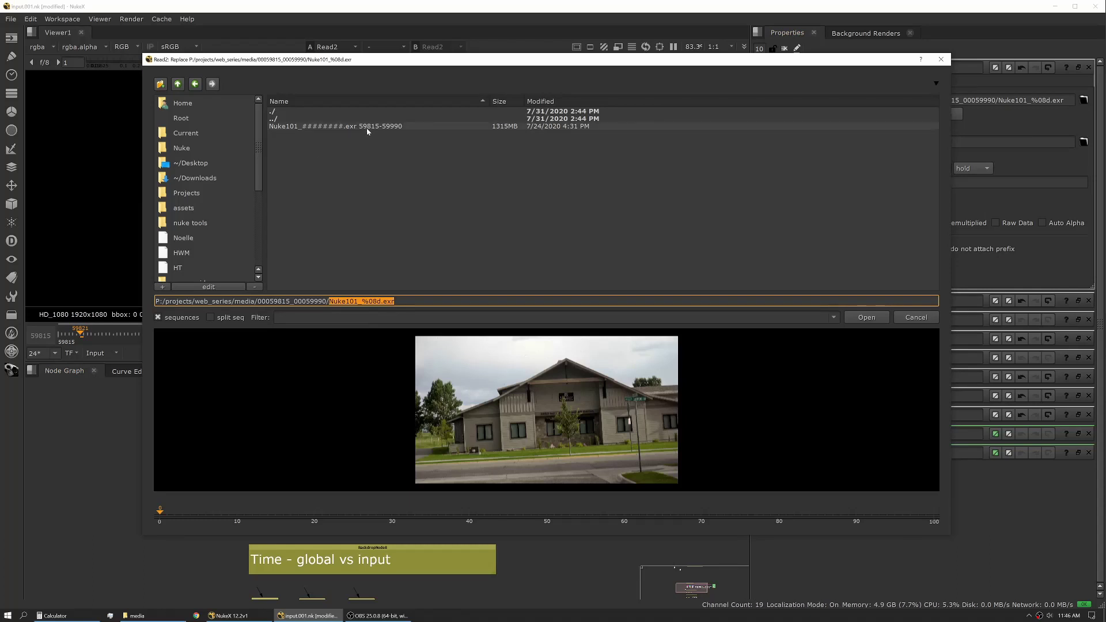
{"action": "key", "text": "Return"}
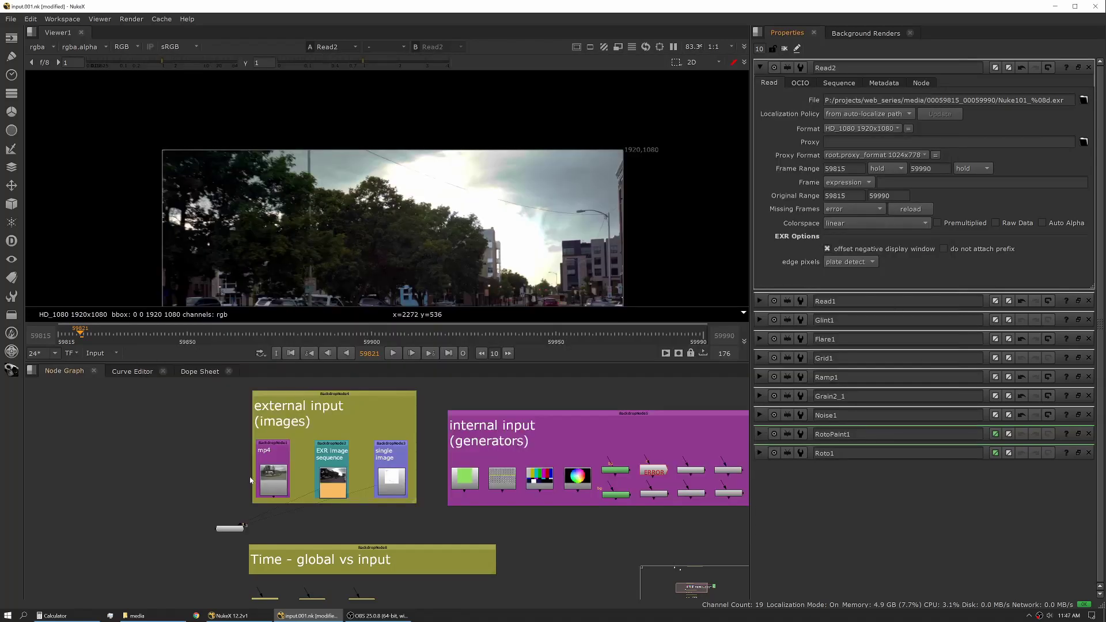
{"action": "left_click", "coordinate": [271, 459]}
{"action": "key", "text": "1"}
{"action": "double_click", "coordinate": [275, 477]}
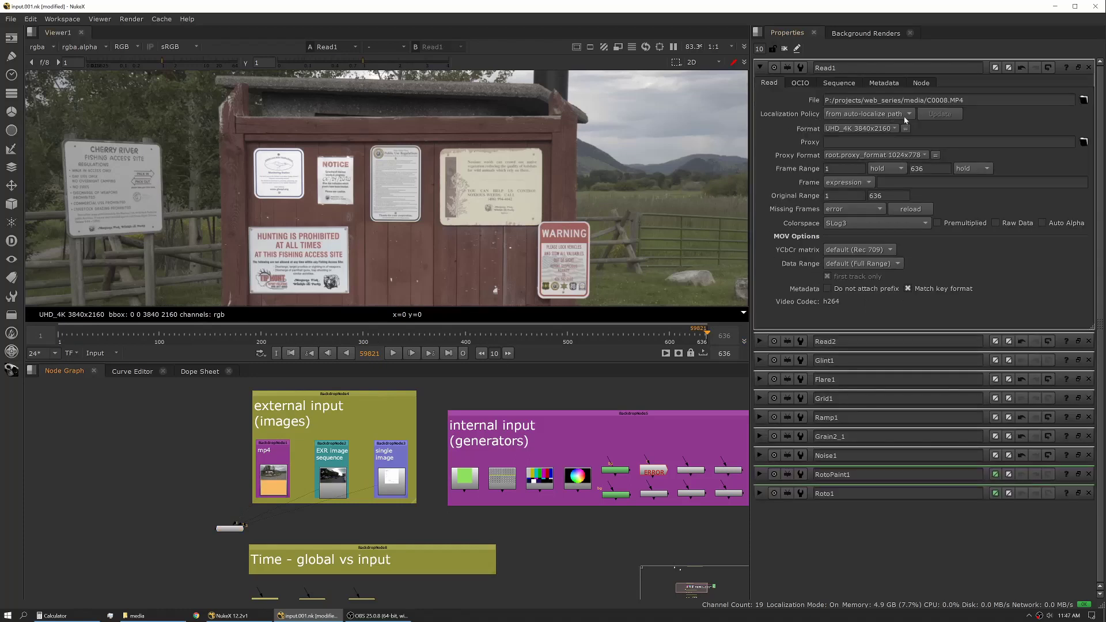
{"action": "left_click", "coordinate": [864, 129]}
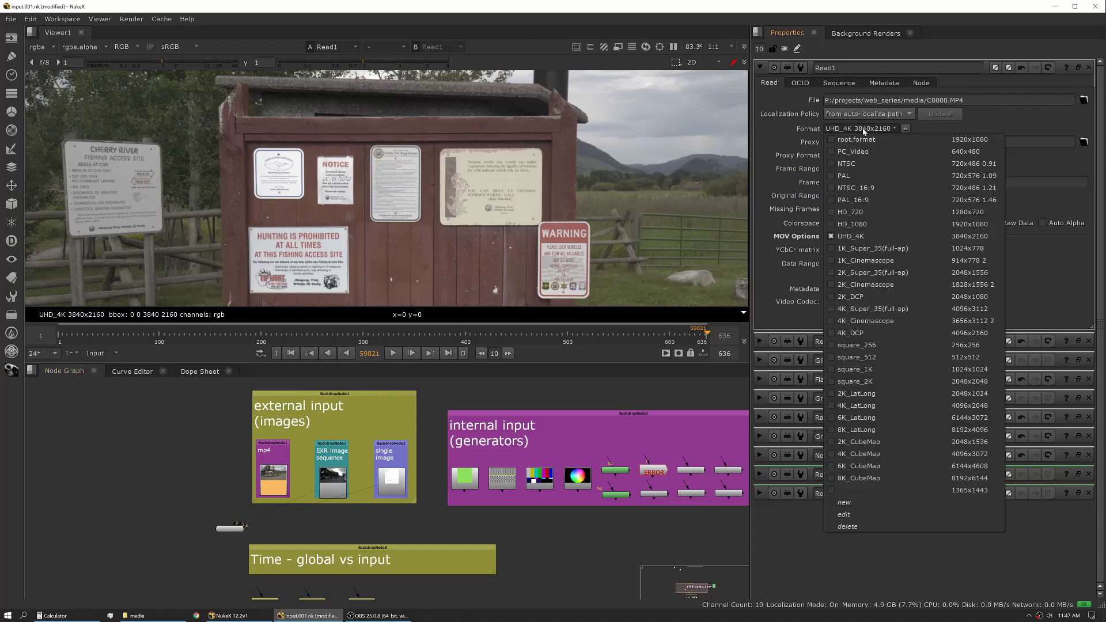
{"action": "left_click", "coordinate": [865, 129]}
{"action": "left_click", "coordinate": [864, 129]}
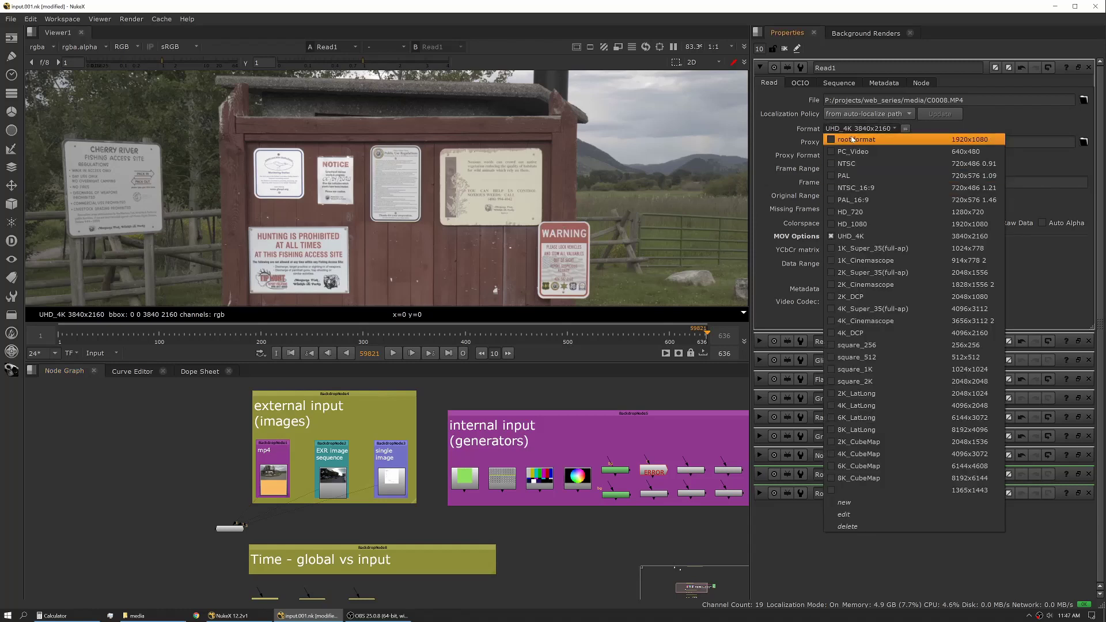
{"action": "left_click", "coordinate": [846, 129]}
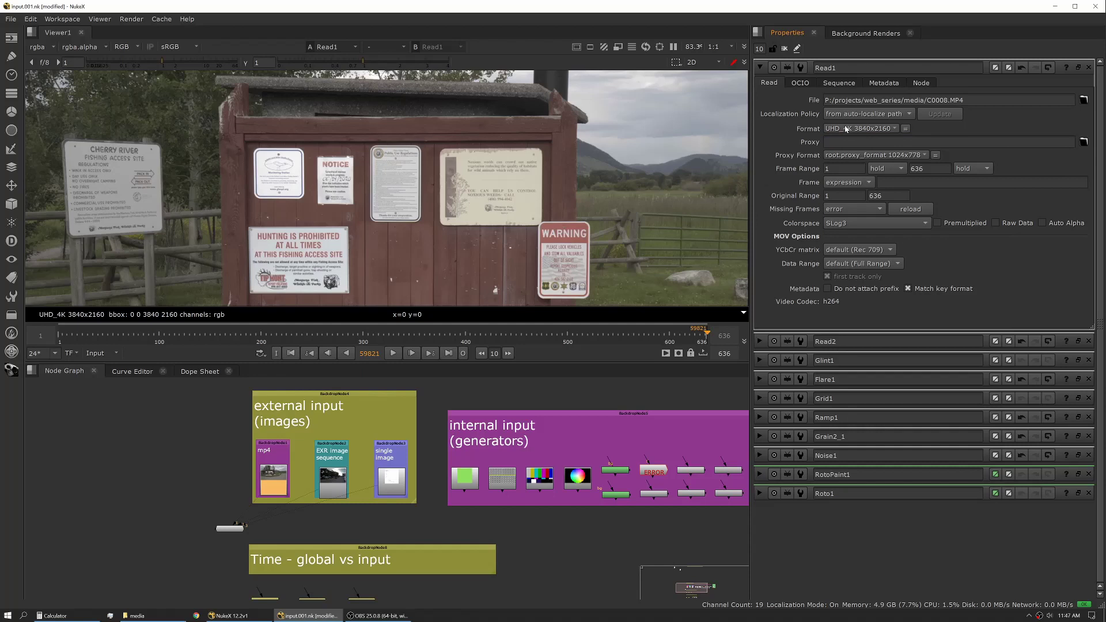
{"action": "left_click", "coordinate": [847, 131]}
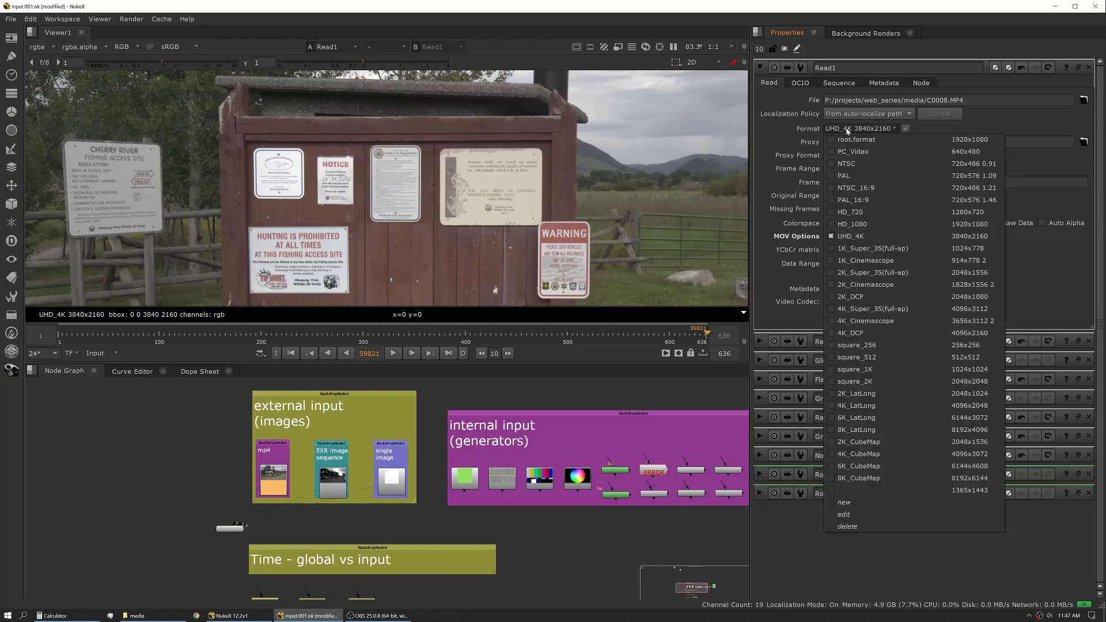
{"action": "left_click", "coordinate": [849, 130]}
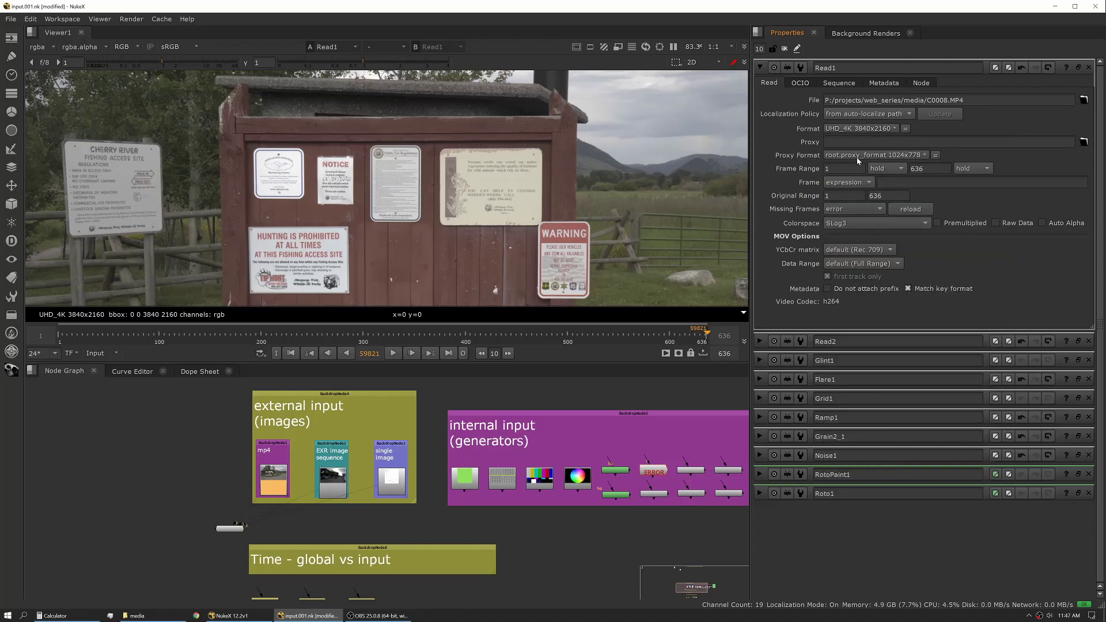
{"action": "left_click", "coordinate": [828, 169]}
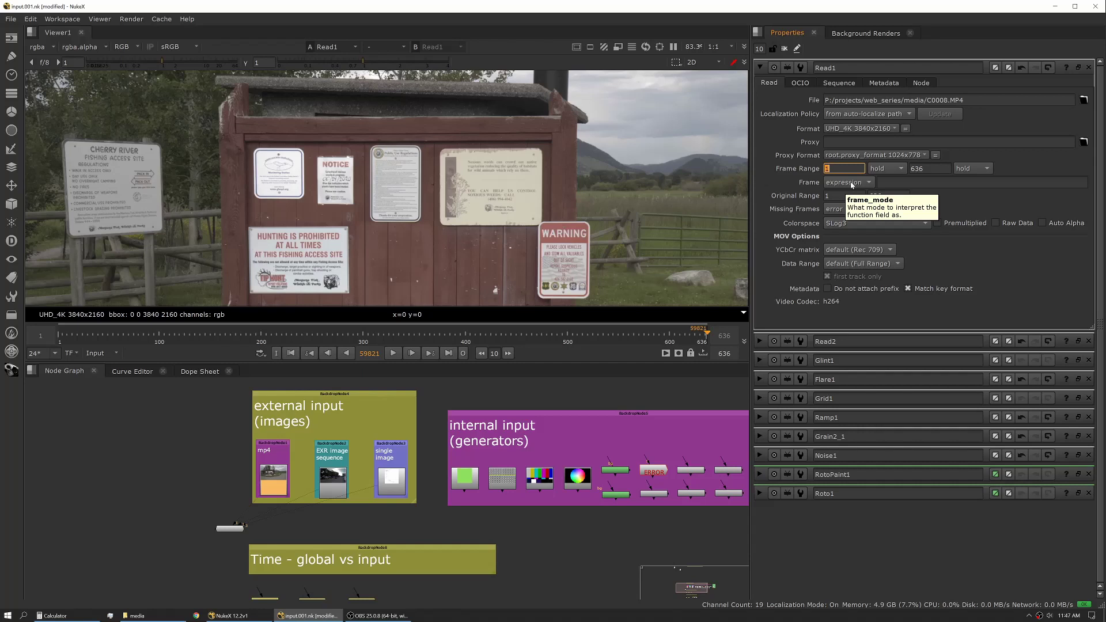
- Set the mp4 clip's frame range to 10–100
{"action": "left_click", "coordinate": [827, 168]}
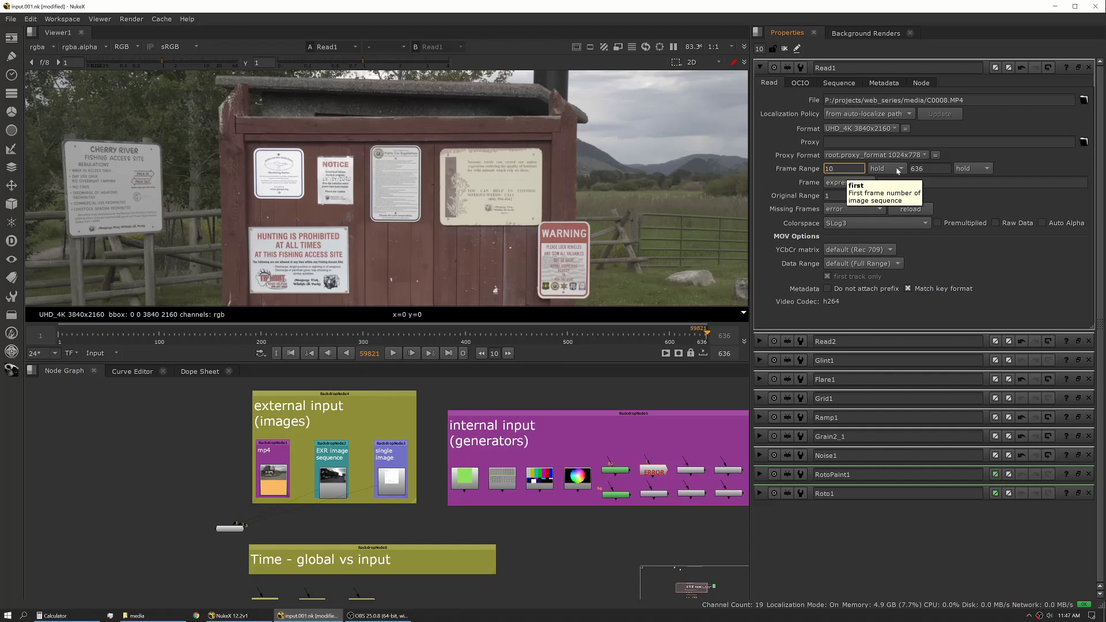
{"action": "key", "text": "Tab"}
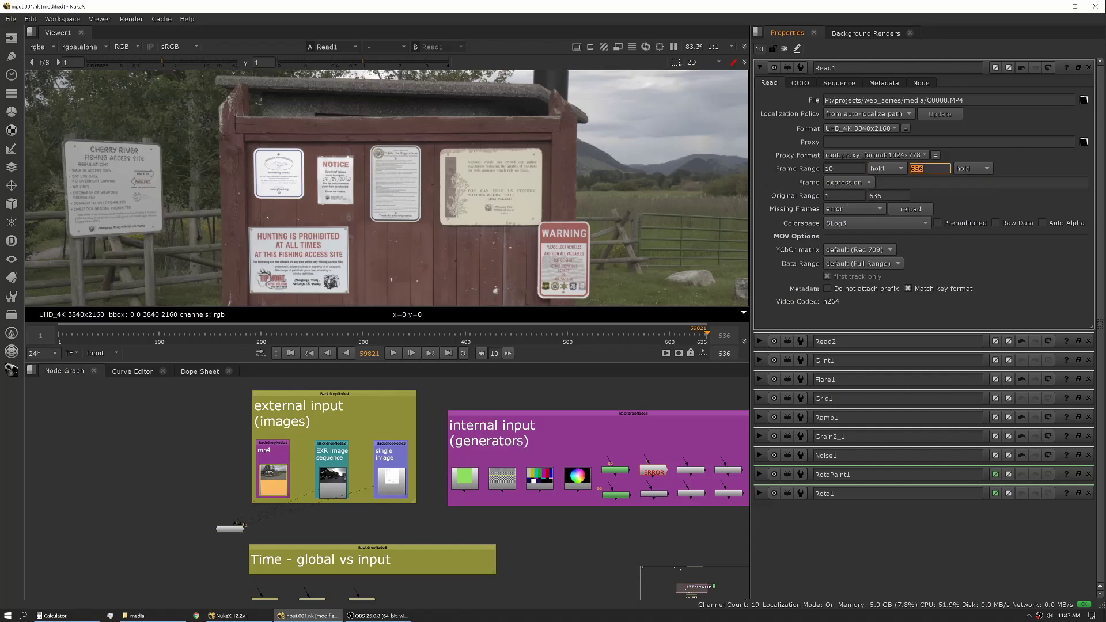
{"action": "type", "text": "100"}
{"action": "key", "text": "Return"}
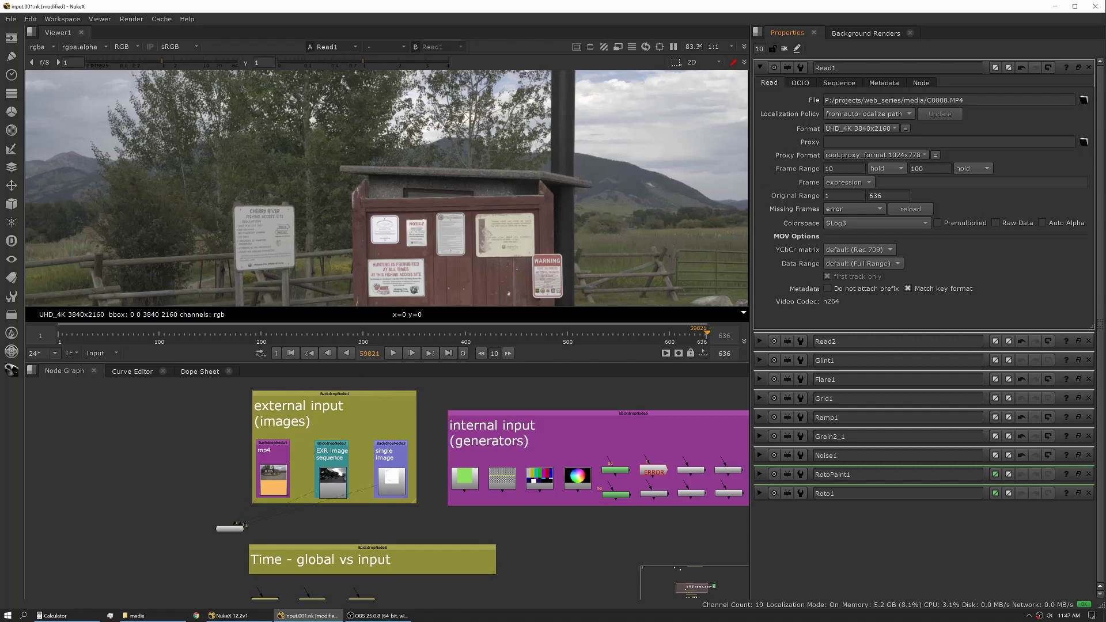
- Restore the clip's frame range to 1–636
{"action": "left_click", "coordinate": [829, 168]}
{"action": "type", "text": "41"}
{"action": "key", "text": "BackSpace"}
{"action": "key", "text": "BackSpace"}
{"action": "type", "text": "1"}
{"action": "key", "text": "Tab"}
{"action": "type", "text": "636"}
{"action": "key", "text": "Return"}
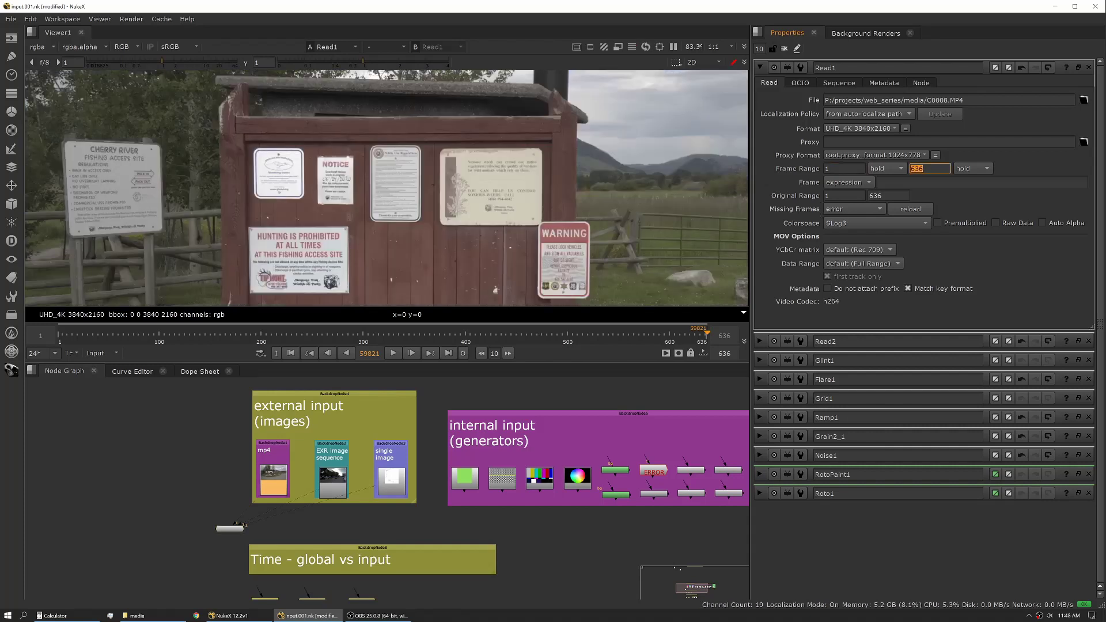
- Keep hold for frames before the range and step the timeline past 636 to frame 649
{"action": "left_click", "coordinate": [888, 168]}
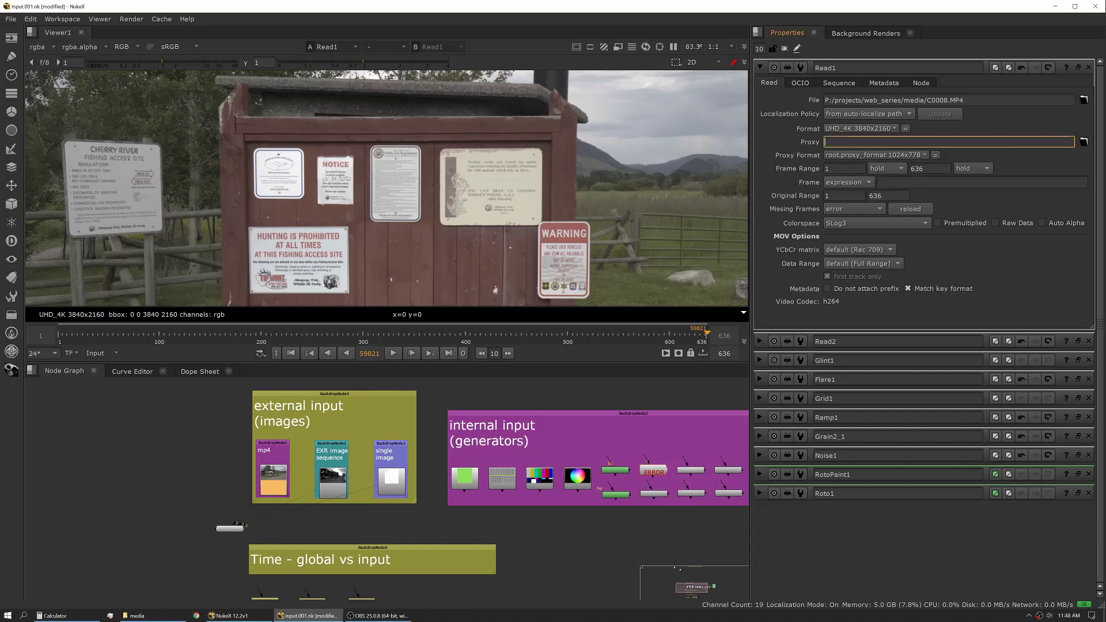
{"action": "left_click", "coordinate": [898, 173]}
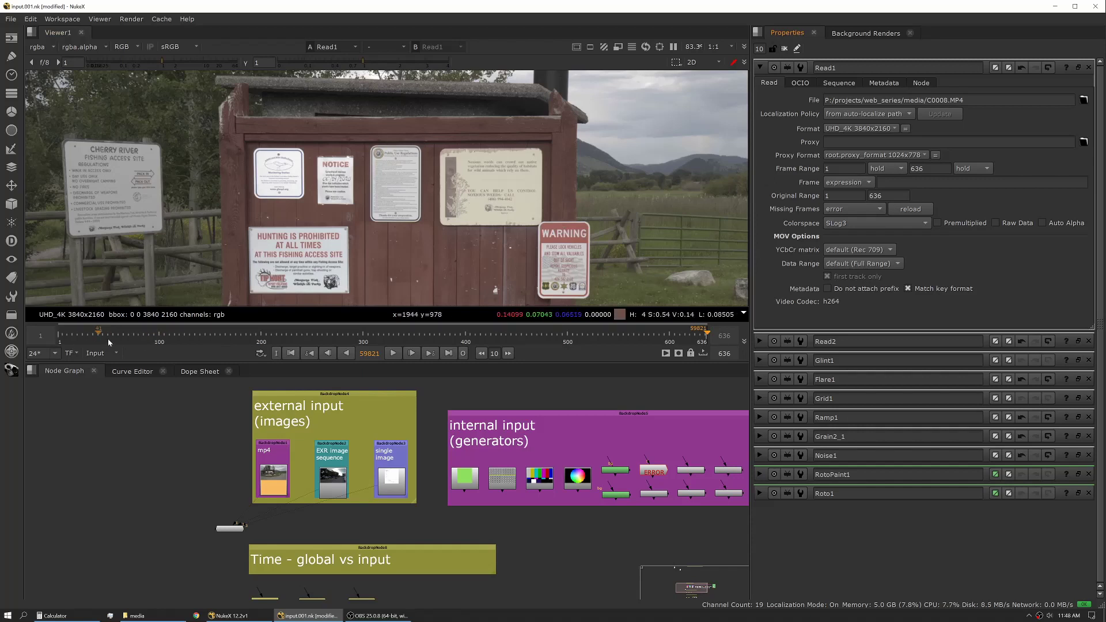
{"action": "left_click", "coordinate": [553, 333]}
{"action": "left_click", "coordinate": [702, 335]}
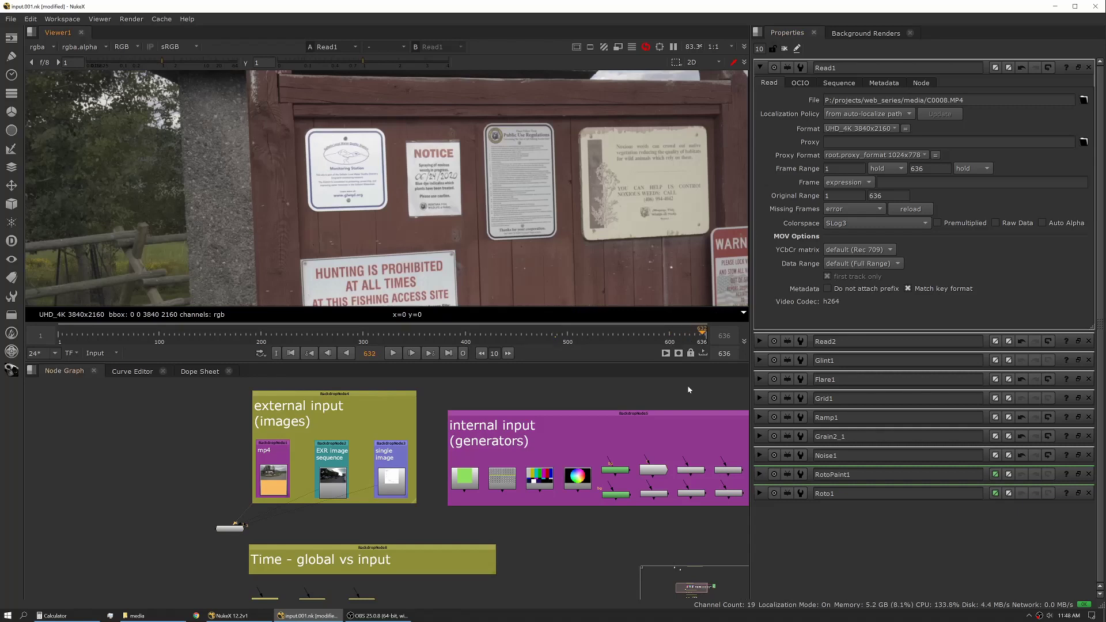
{"action": "key", "text": "Right"}
{"action": "key", "text": "Right"}
{"action": "key", "text": "Right"}
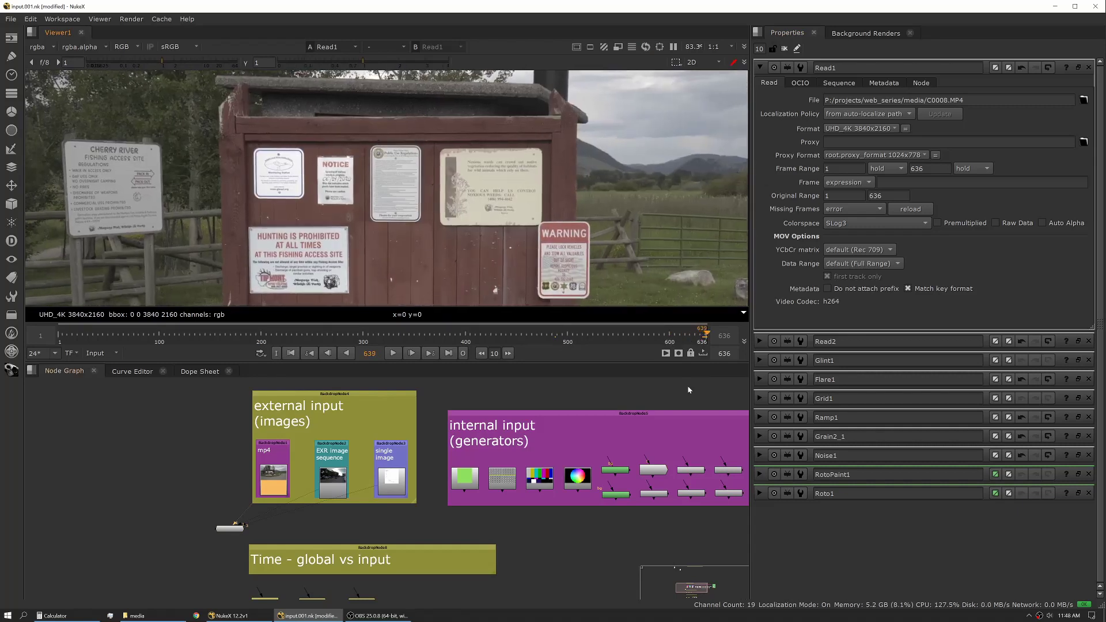
{"action": "key", "text": "Right"}
{"action": "key", "text": "Right"}
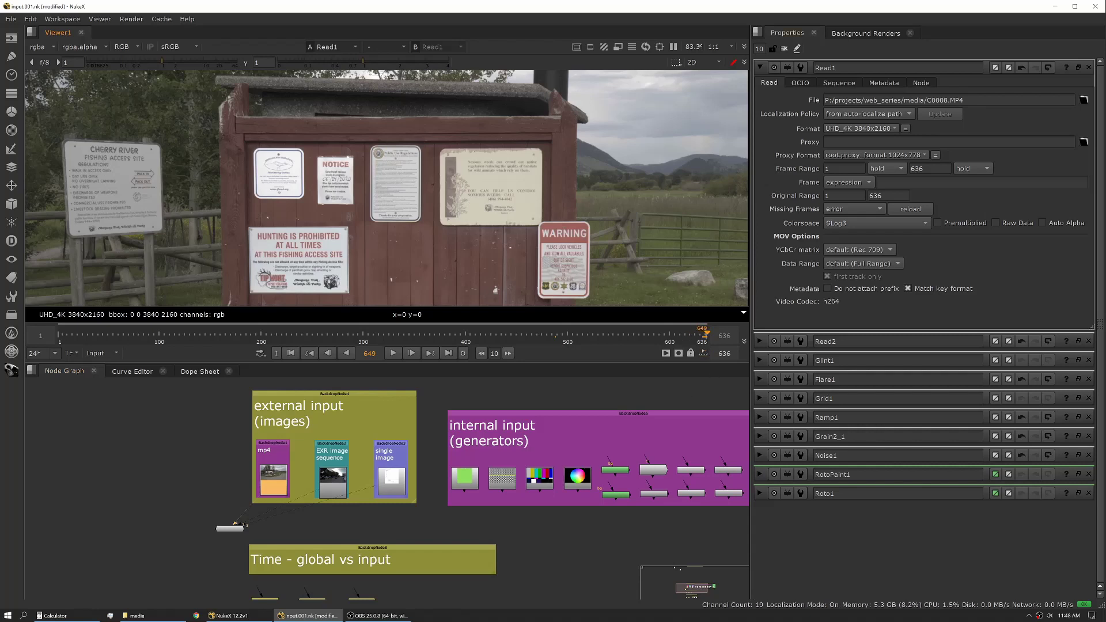
{"action": "left_click", "coordinate": [976, 170]}
{"action": "left_click", "coordinate": [981, 205]}
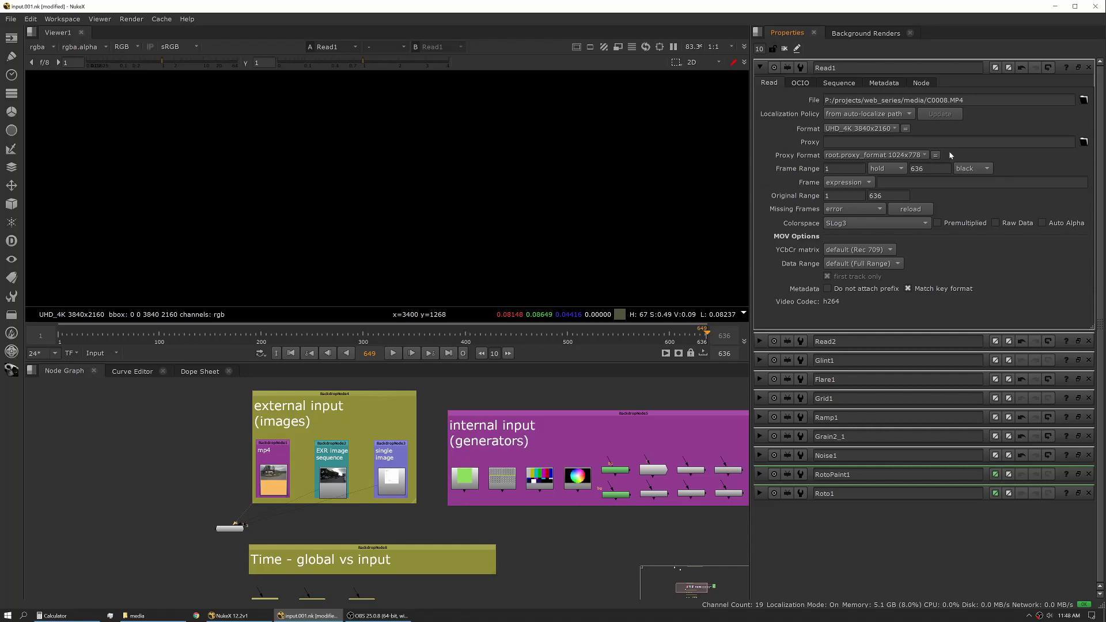
{"action": "left_click", "coordinate": [973, 169]}
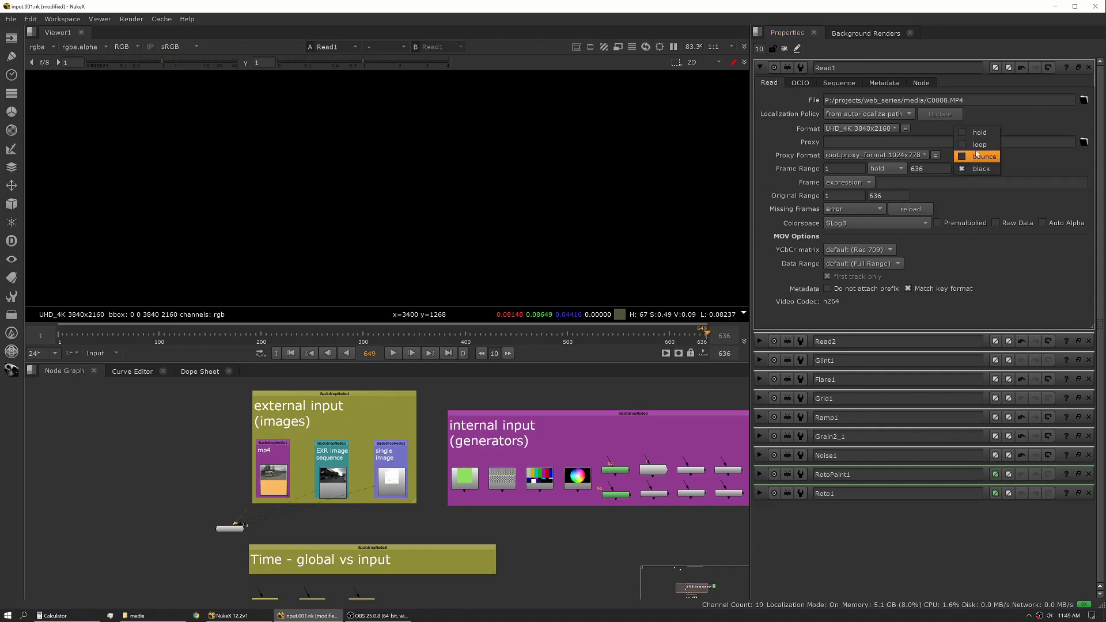
{"action": "left_click", "coordinate": [890, 172]}
{"action": "left_click", "coordinate": [890, 171]}
{"action": "left_click", "coordinate": [890, 170]}
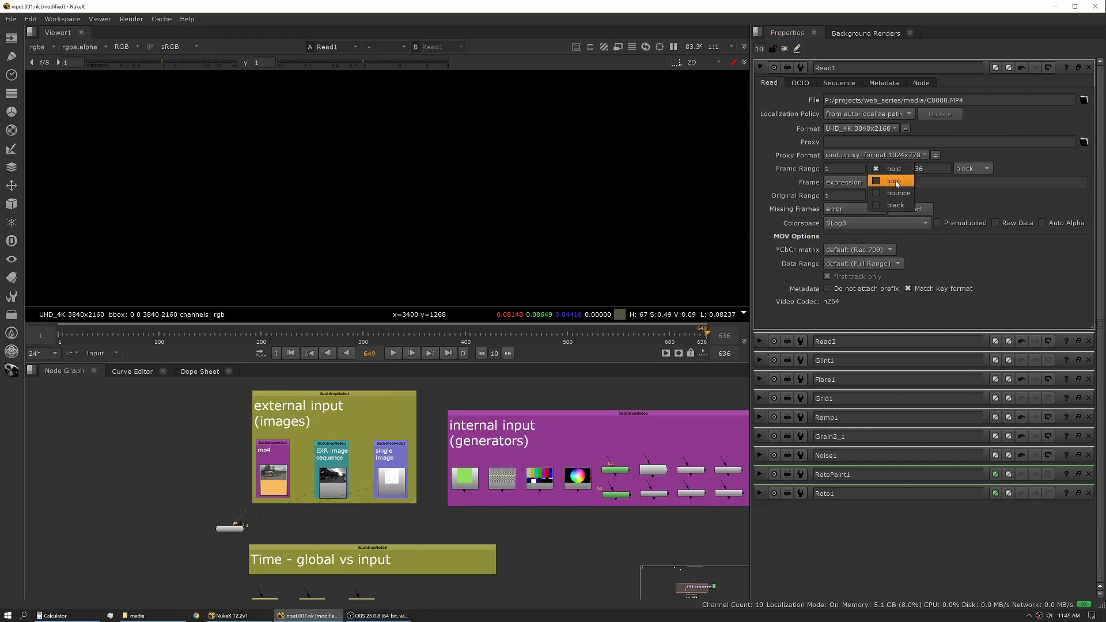
{"action": "left_click", "coordinate": [895, 181]}
{"action": "left_click", "coordinate": [968, 171]}
{"action": "left_click", "coordinate": [974, 145]}
{"action": "left_click", "coordinate": [972, 169]}
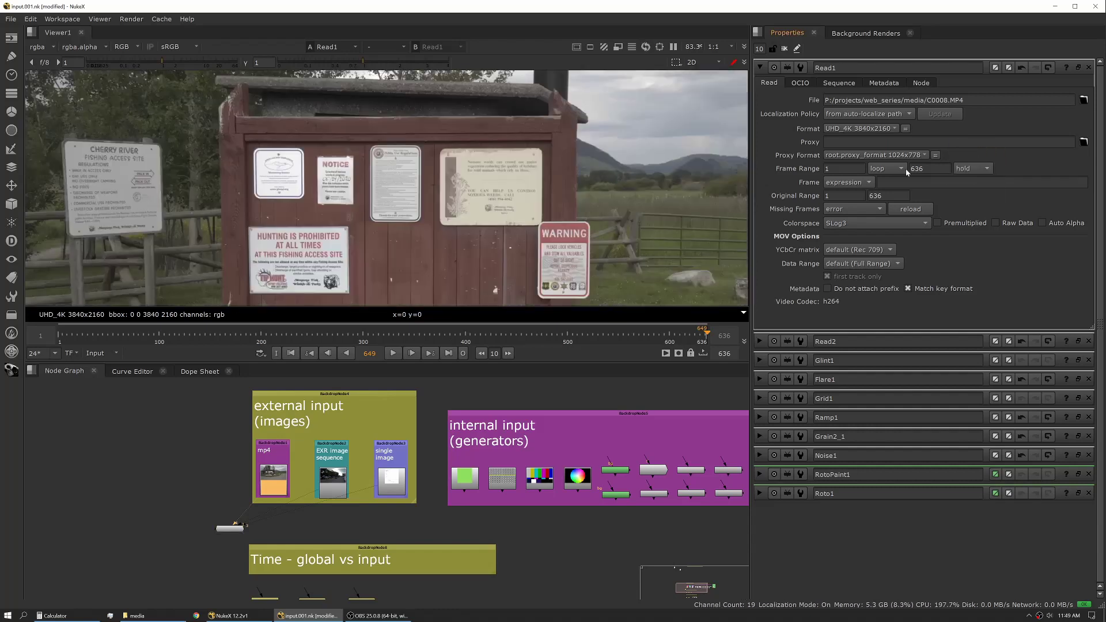
{"action": "left_click", "coordinate": [902, 168]}
{"action": "left_click", "coordinate": [887, 155]}
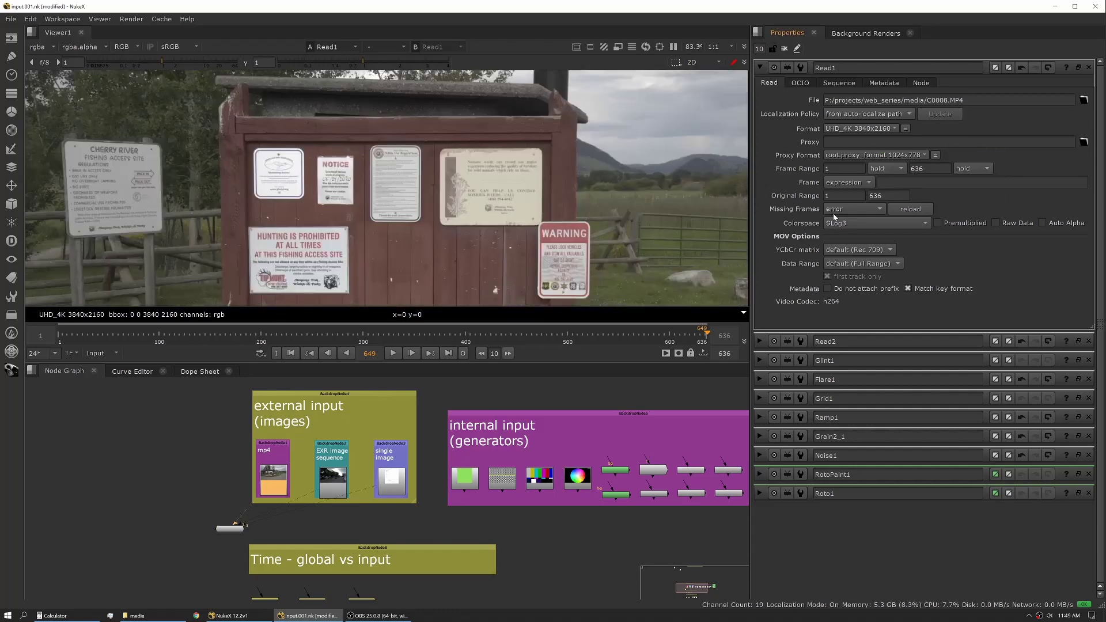
- Set Read1's Frame mode to 'start at' with a start frame of 100
{"action": "left_click", "coordinate": [838, 183]}
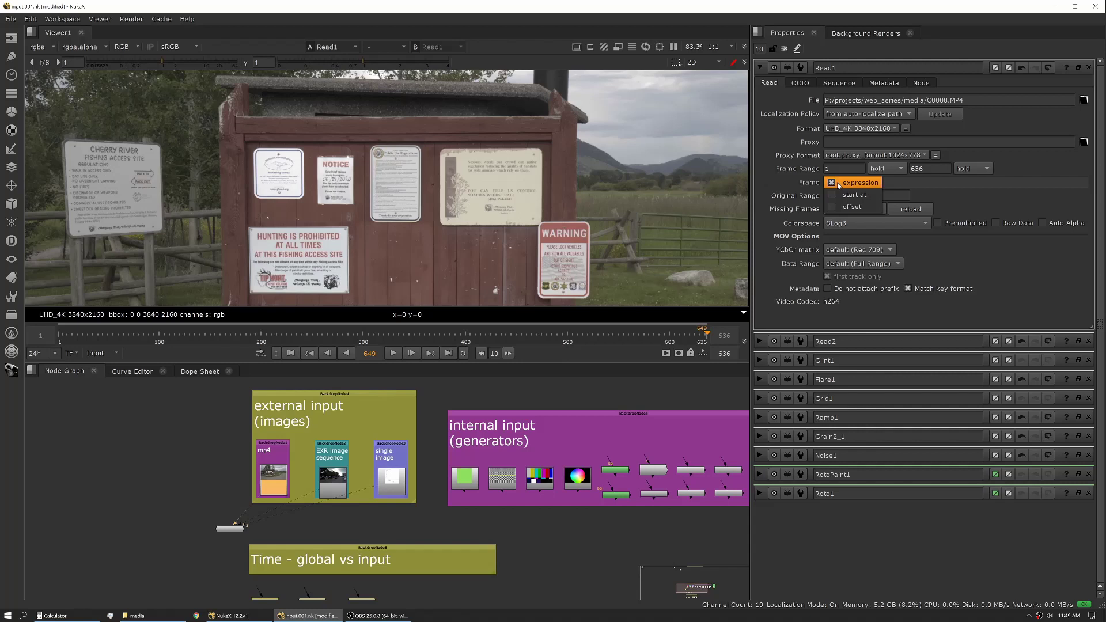
{"action": "left_click", "coordinate": [855, 196]}
{"action": "left_click", "coordinate": [921, 182]}
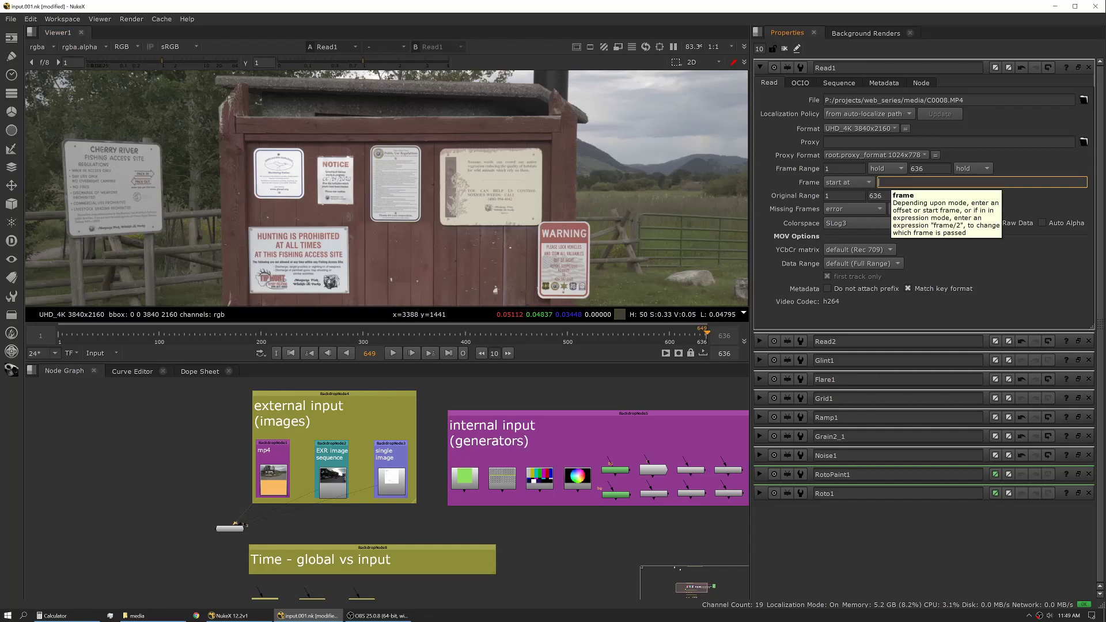
{"action": "type", "text": "100"}
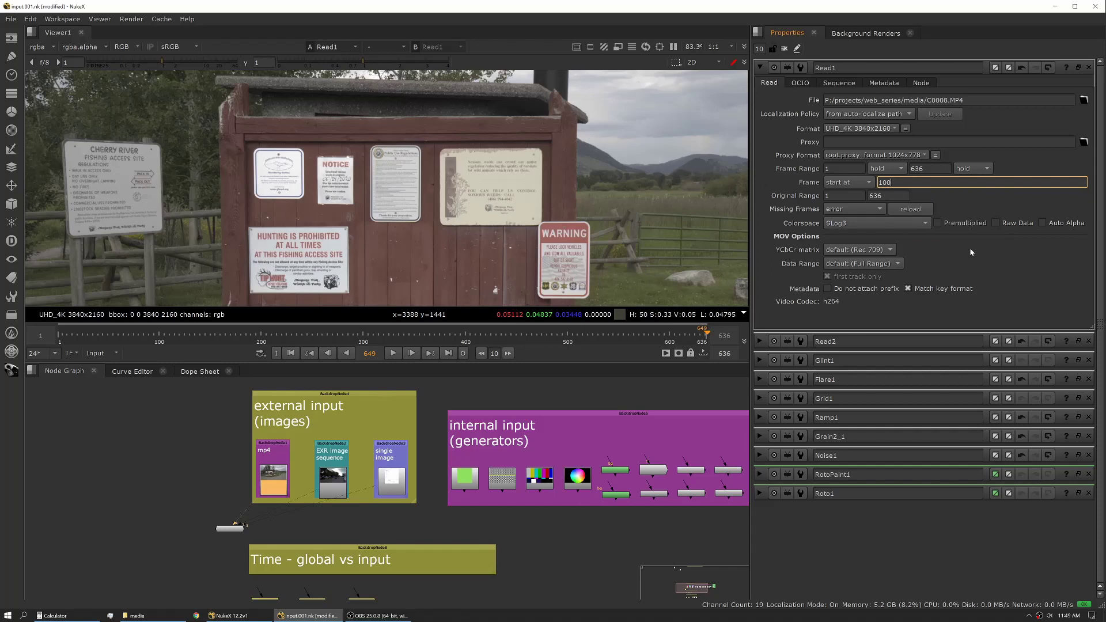
{"action": "key", "text": "Return"}
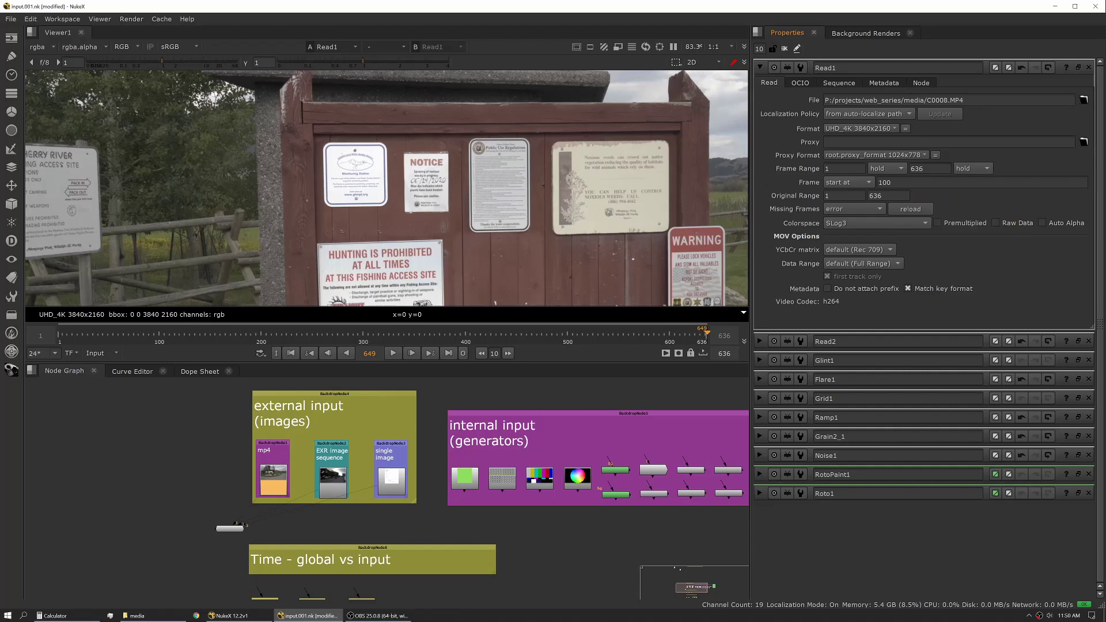
- Change Read1's Frame mode from 'start at' to 'offset', keeping the value 100
{"action": "left_click", "coordinate": [853, 183]}
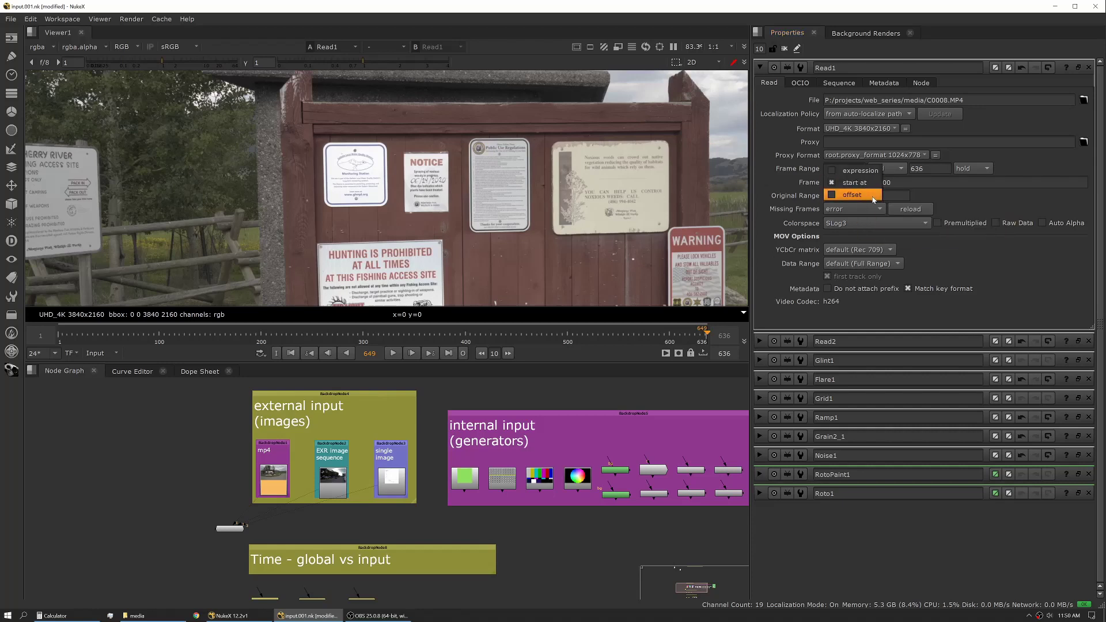
{"action": "left_click", "coordinate": [844, 195]}
{"action": "double_click", "coordinate": [885, 182]}
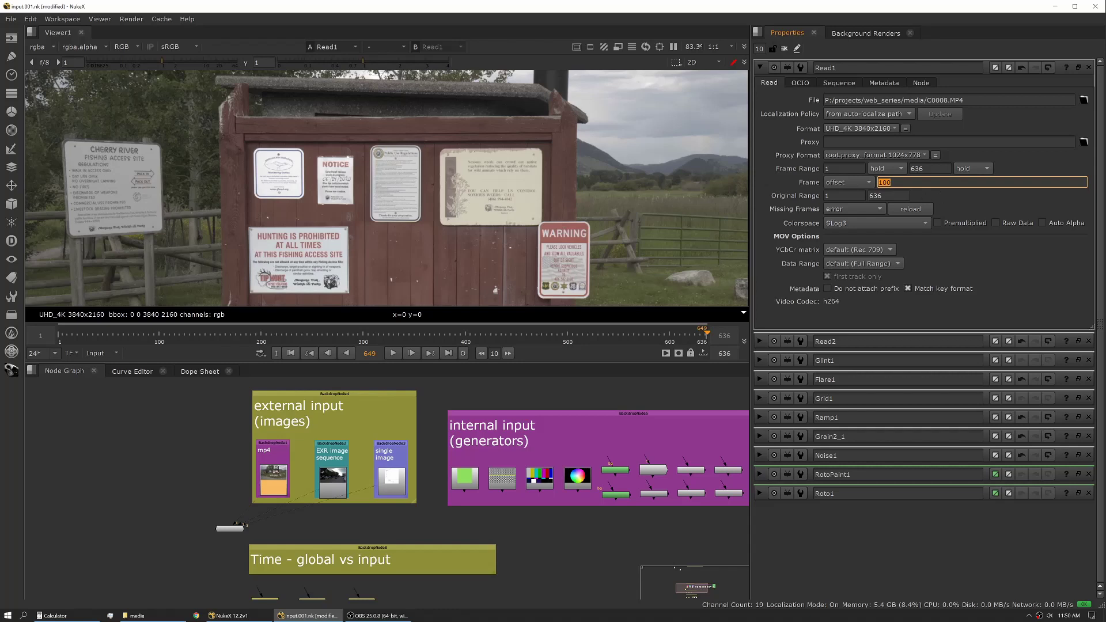
- Set Read1's Frame mode to expression with the 100 cleared, leaving Missing Frames at error
{"action": "left_click", "coordinate": [859, 182]}
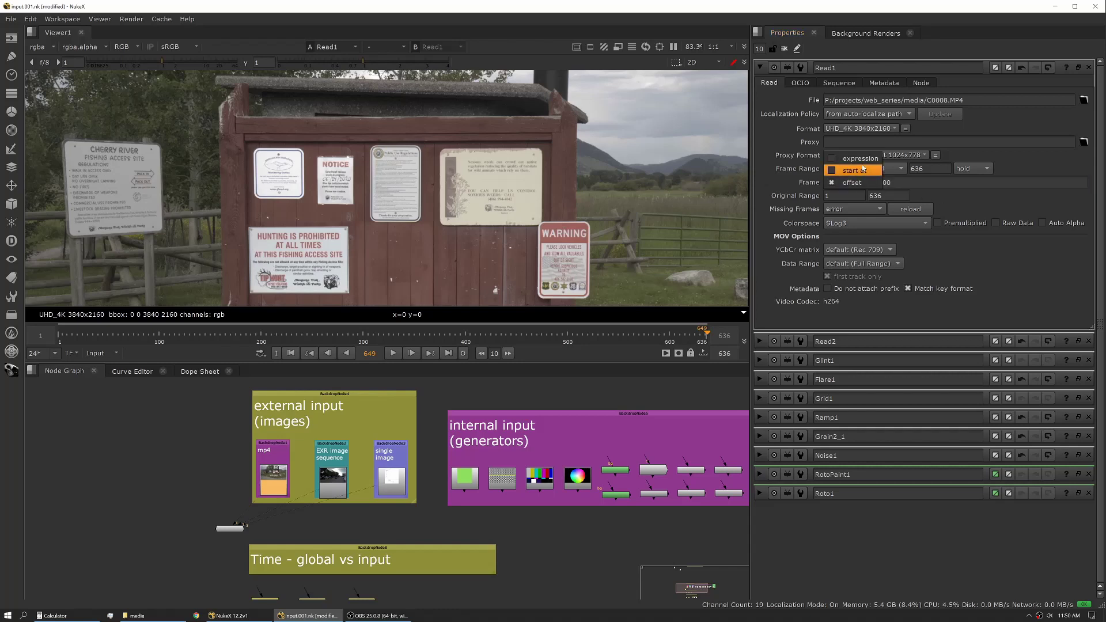
{"action": "left_click", "coordinate": [858, 158]}
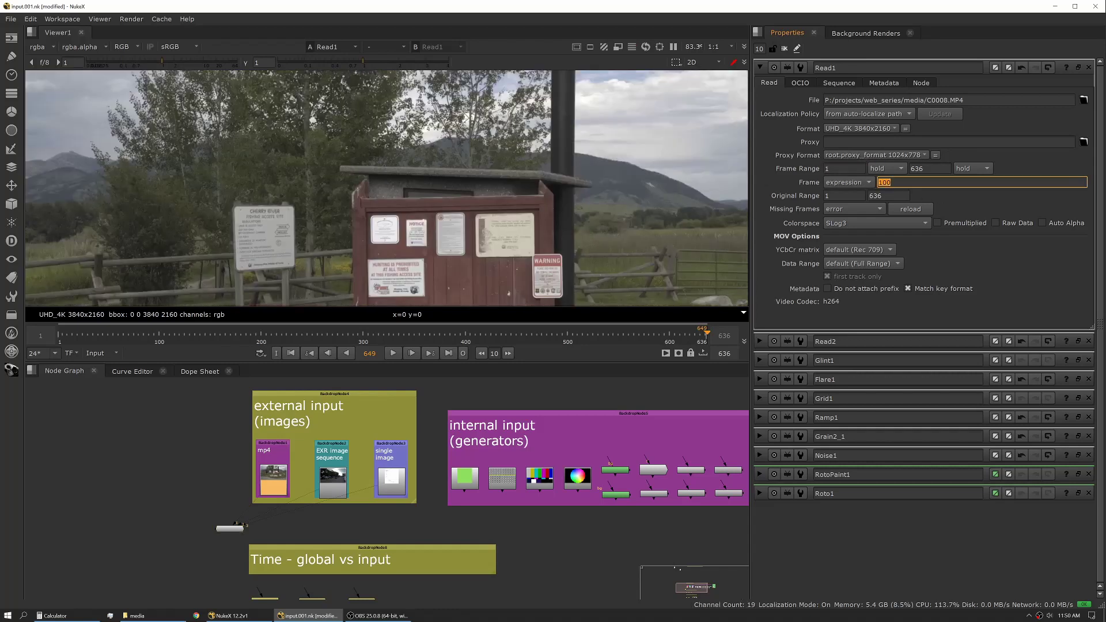
{"action": "key", "text": "BackSpace"}
{"action": "key", "text": "Return"}
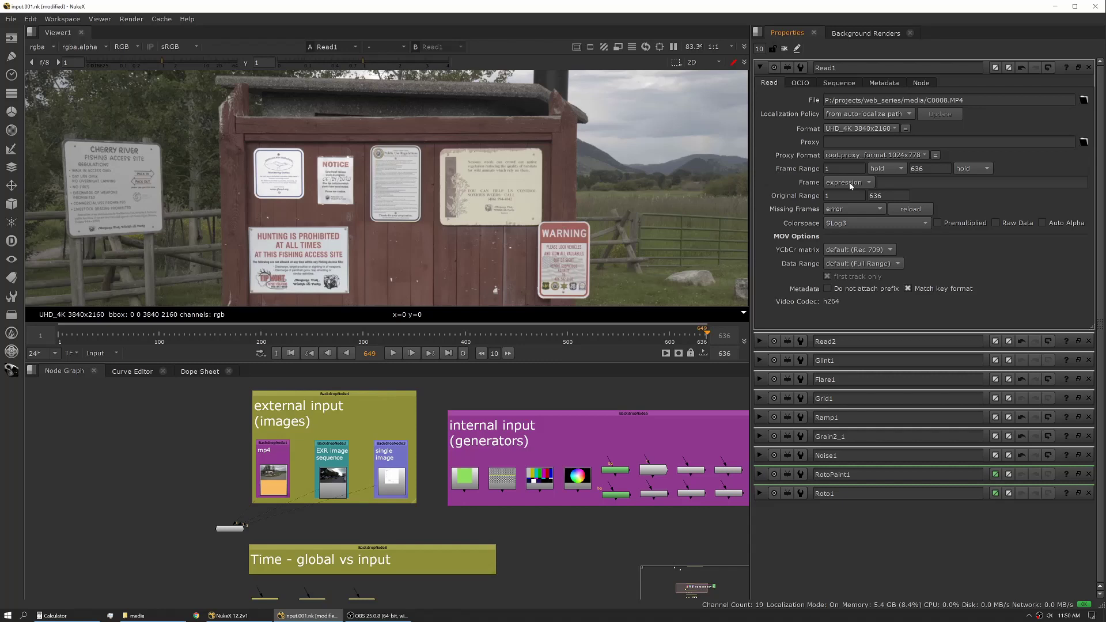
{"action": "left_click", "coordinate": [922, 182]}
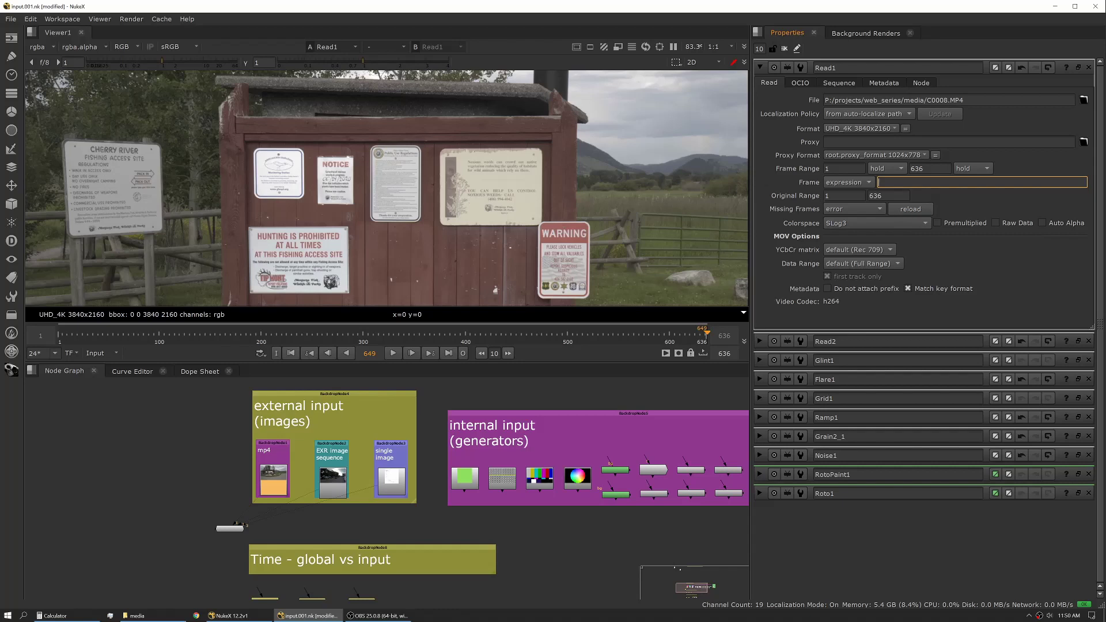
{"action": "left_click", "coordinate": [878, 210]}
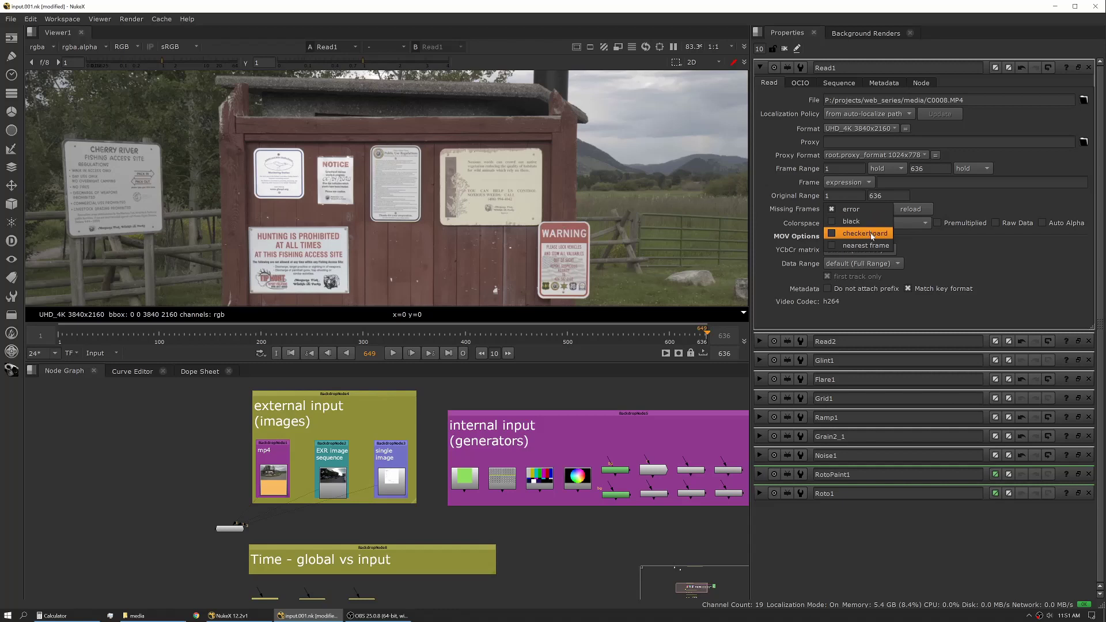
{"action": "left_click", "coordinate": [975, 203]}
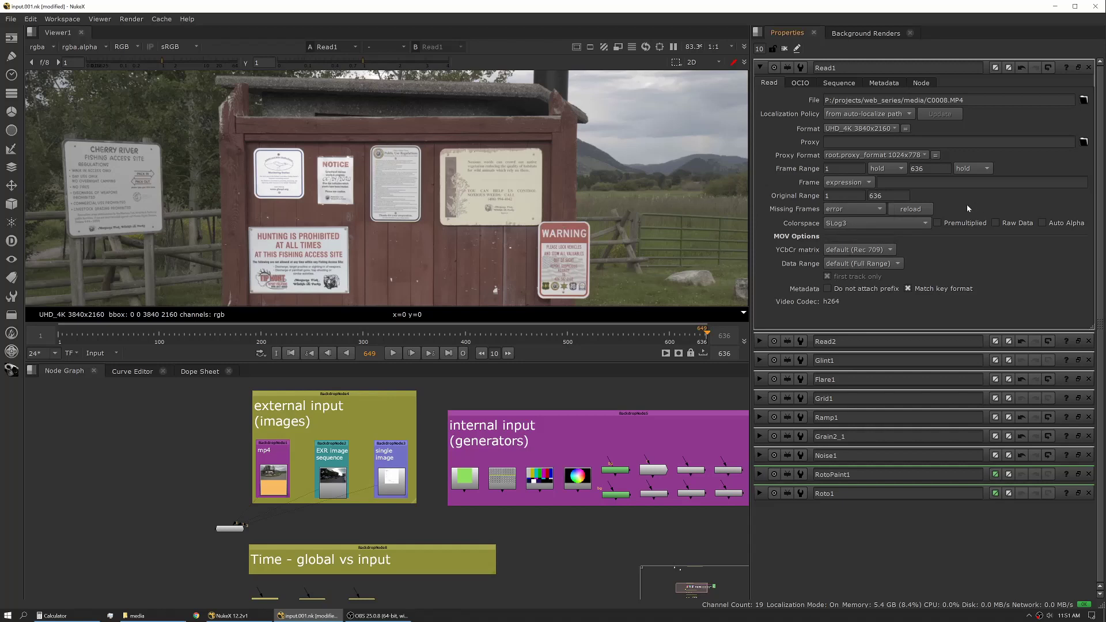
{"action": "left_click", "coordinate": [844, 226]}
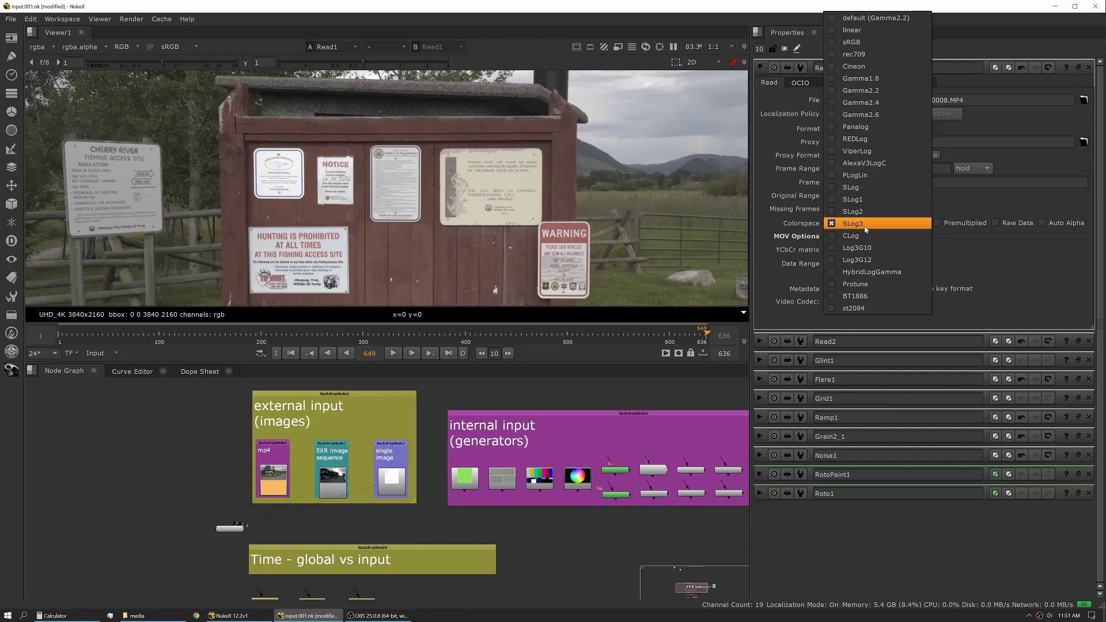
{"action": "left_click", "coordinate": [1075, 245]}
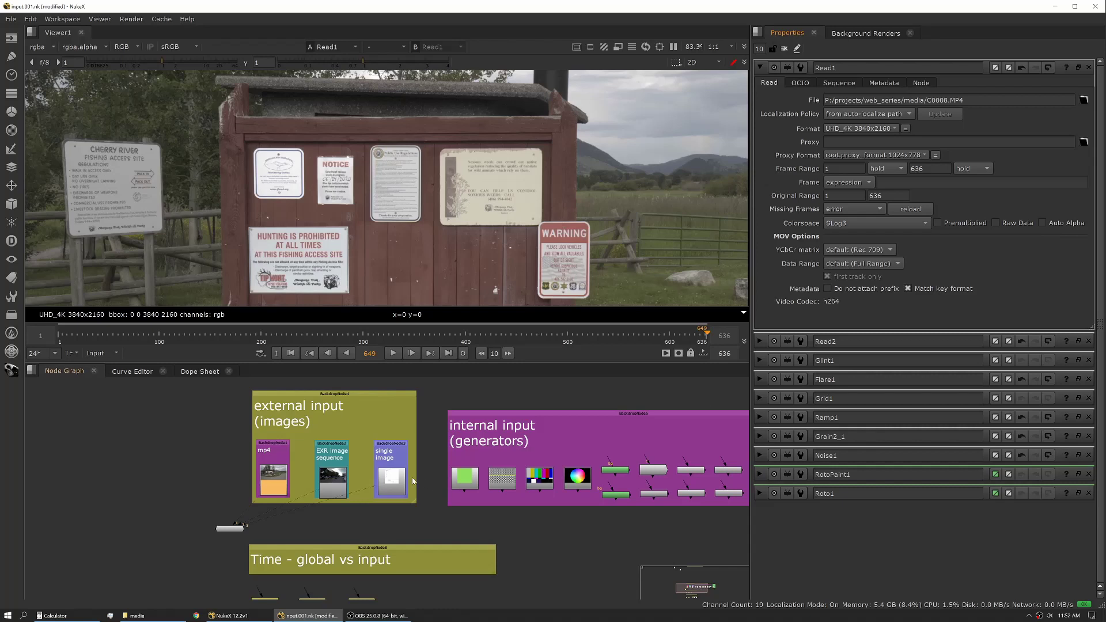
- Connect the viewer to the single-image Read3 and display only its alpha channel
{"action": "left_click_drag", "start_coordinate": [407, 481], "coordinate": [391, 478]}
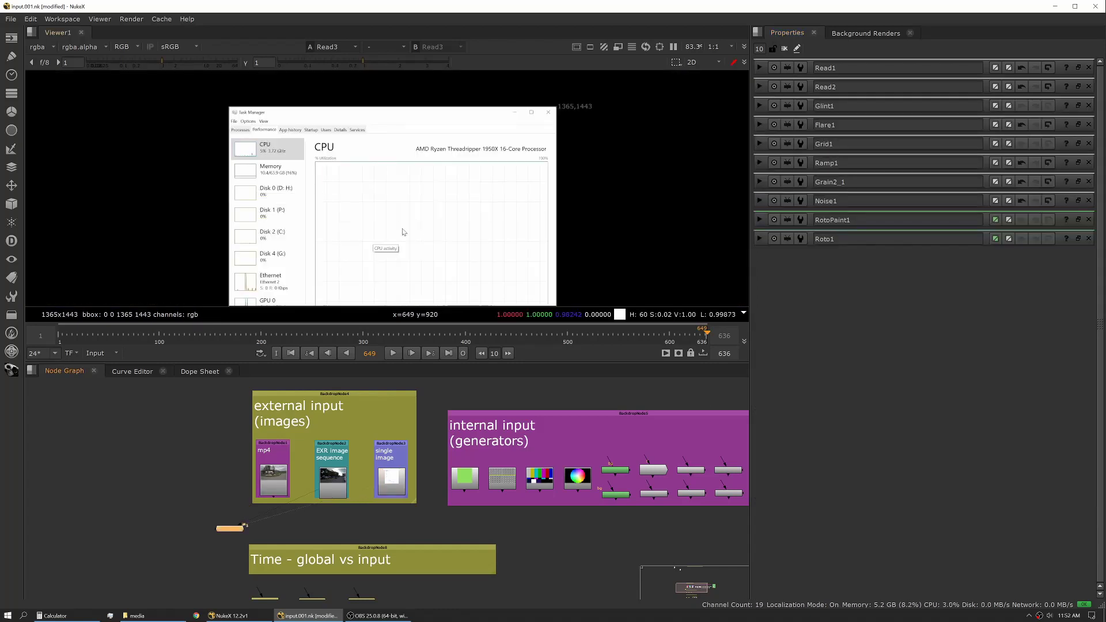
{"action": "key", "text": "a"}
{"action": "key", "text": "a"}
{"action": "left_click", "coordinate": [128, 47]}
{"action": "left_click", "coordinate": [136, 106]}
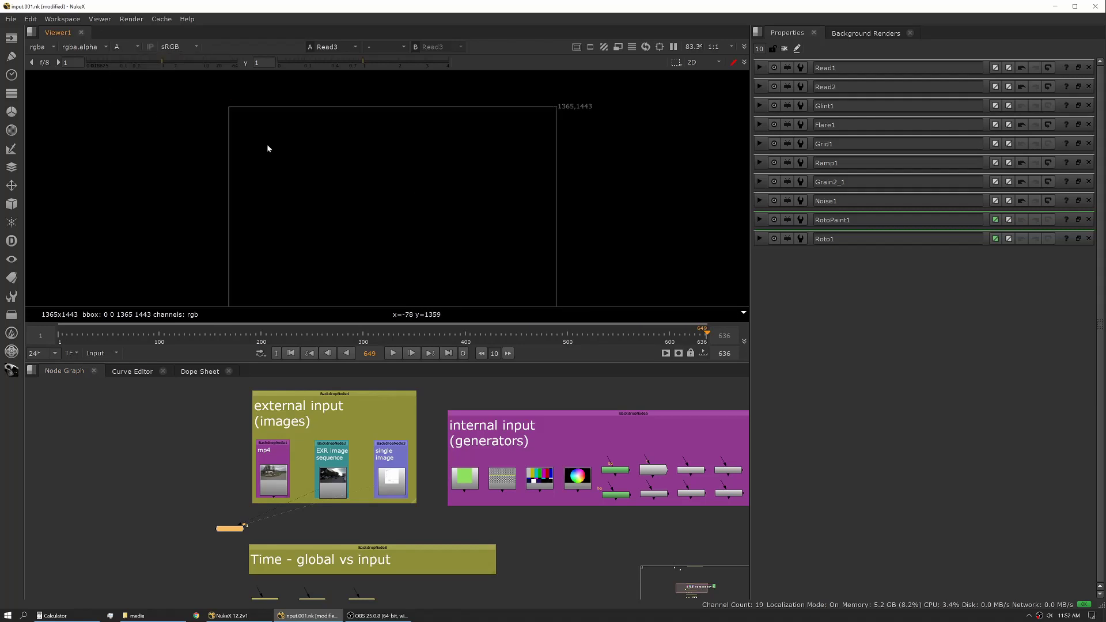
{"action": "key", "text": "a"}
{"action": "key", "text": "a"}
{"action": "key", "text": "a"}
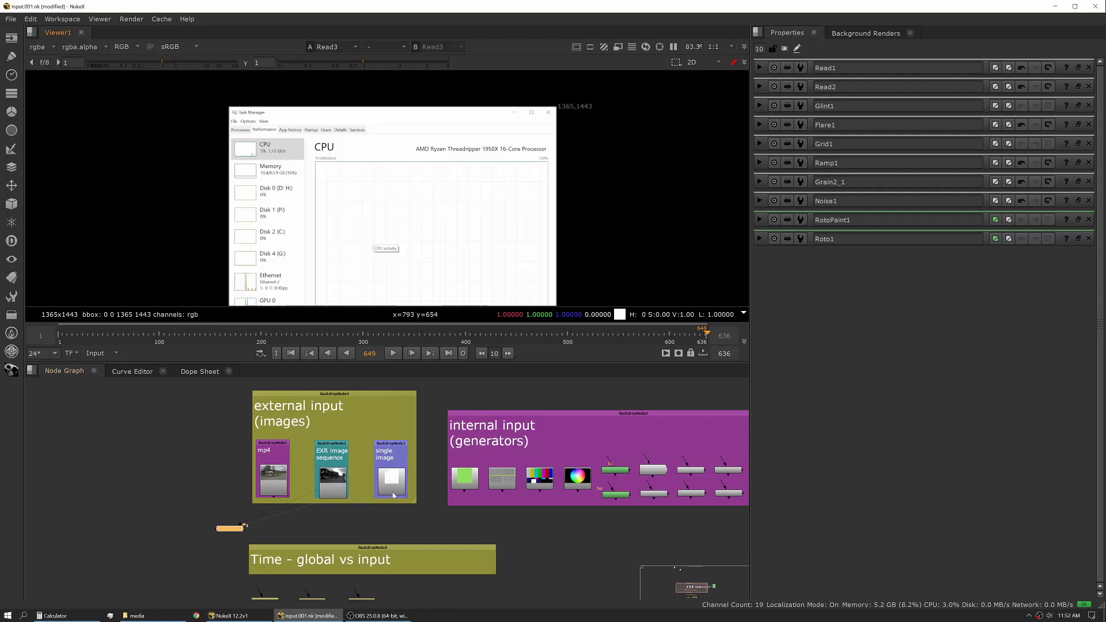
- Turn Read3's Auto Alpha on to check the alpha, then off again, and reopen Read1's properties
{"action": "double_click", "coordinate": [395, 491]}
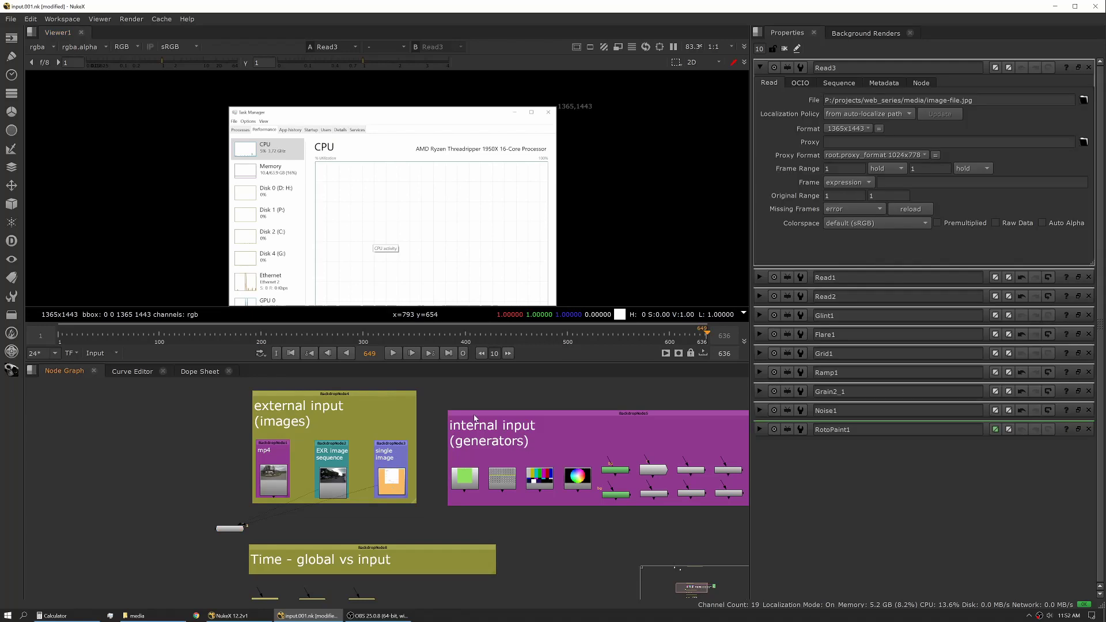
{"action": "left_click", "coordinate": [1042, 223]}
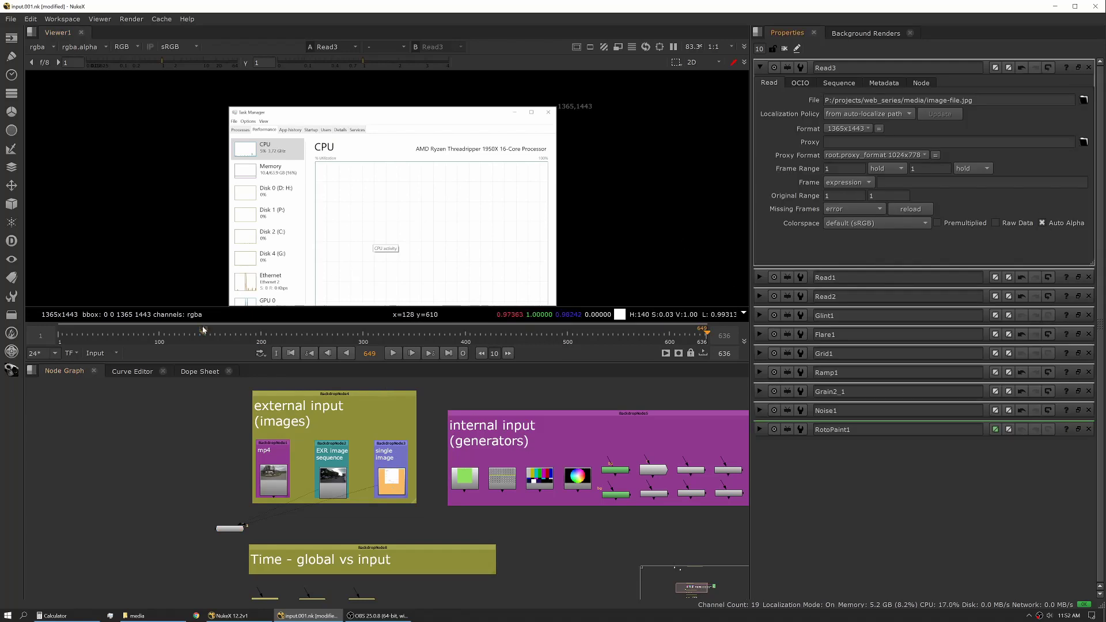
{"action": "key", "text": "a"}
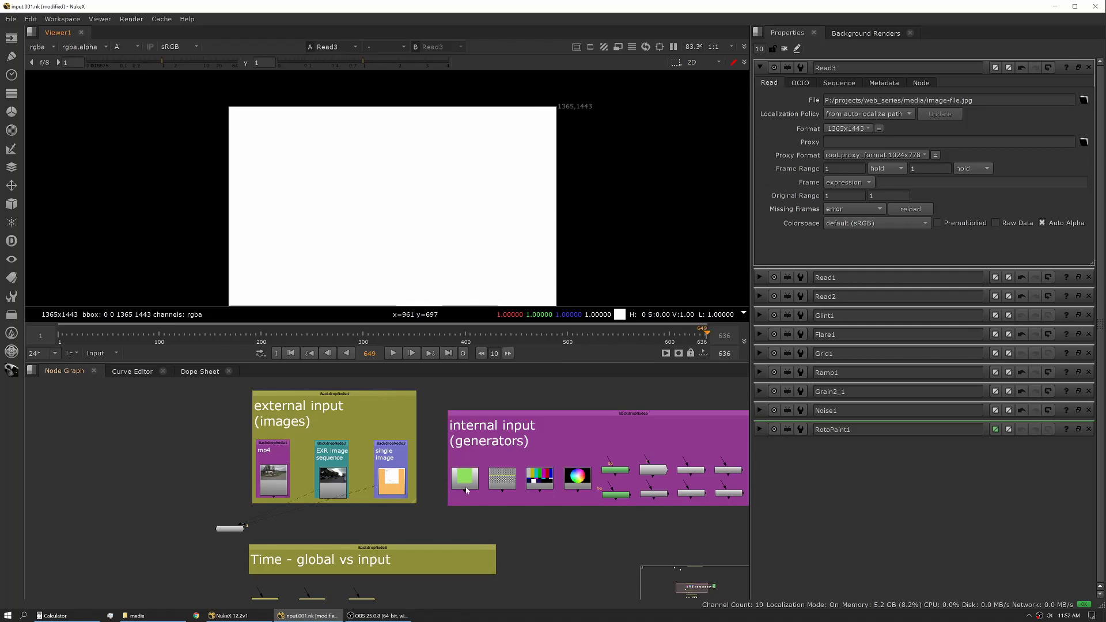
{"action": "left_click", "coordinate": [1043, 224]}
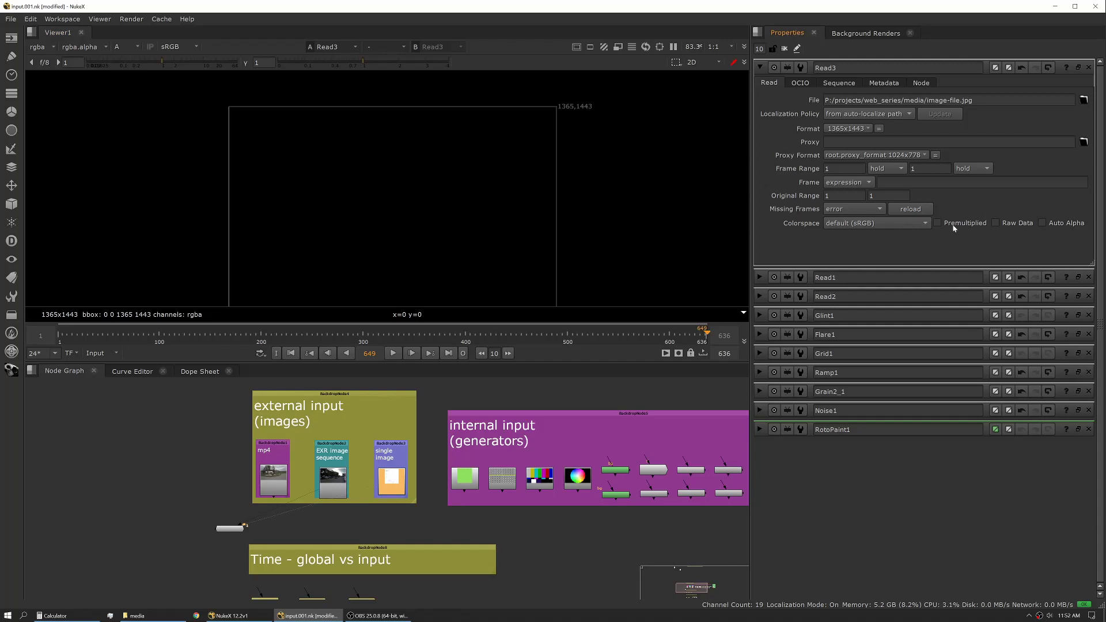
{"action": "mouse_move", "coordinate": [954, 229]}
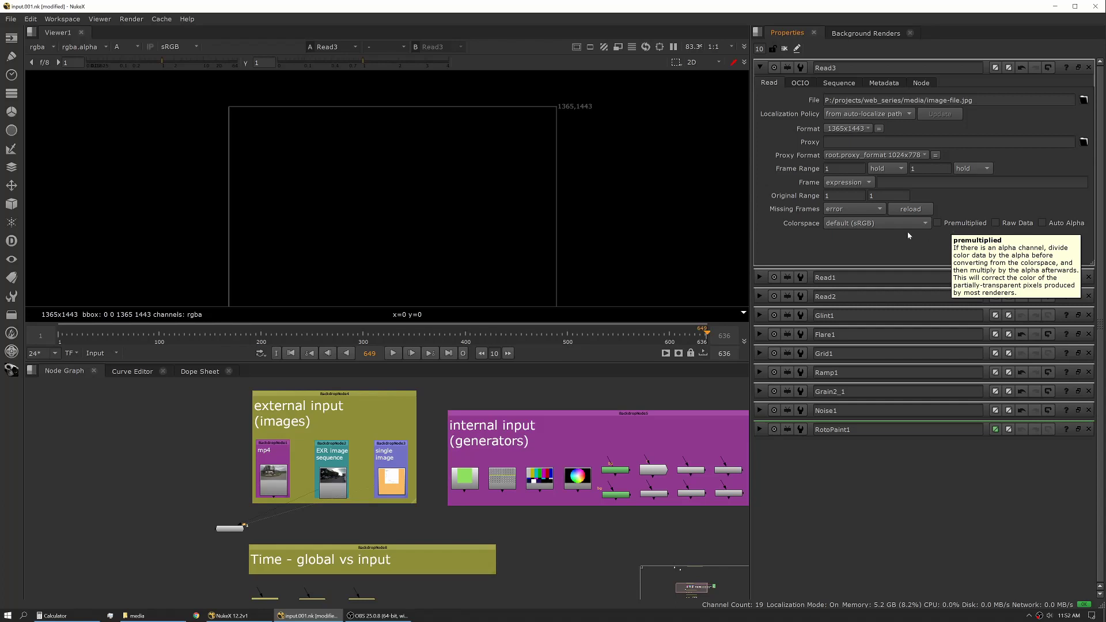
{"action": "double_click", "coordinate": [274, 476]}
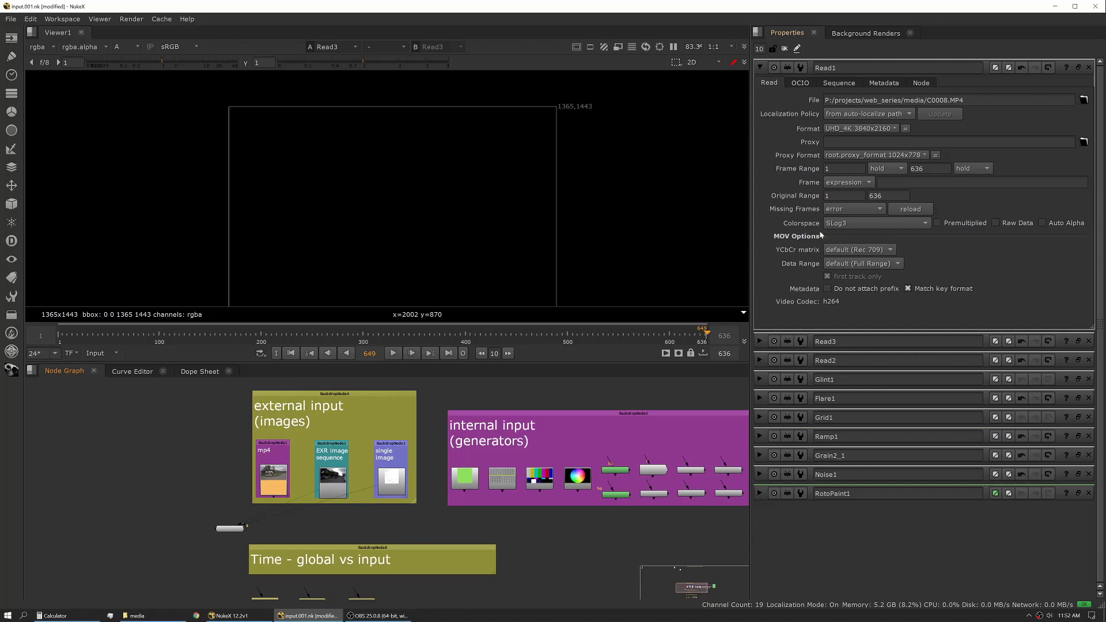
- Inspect Read2's EXR settings, then show Read3's image-file.jpg properties (1365x1443, frames 1–1)
{"action": "double_click", "coordinate": [334, 481]}
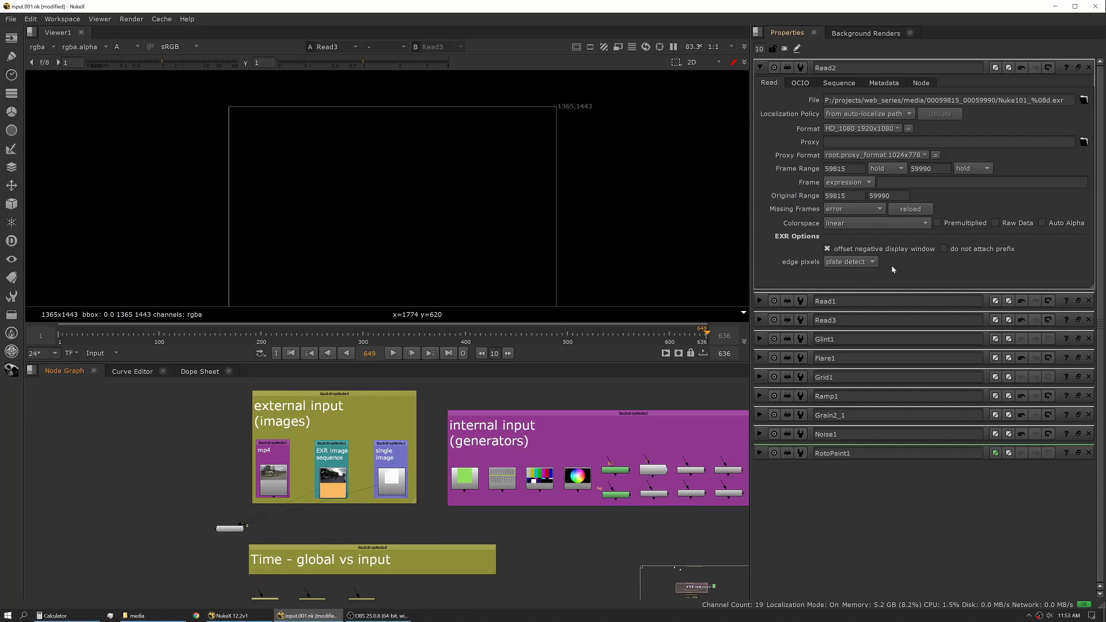
{"action": "double_click", "coordinate": [392, 481]}
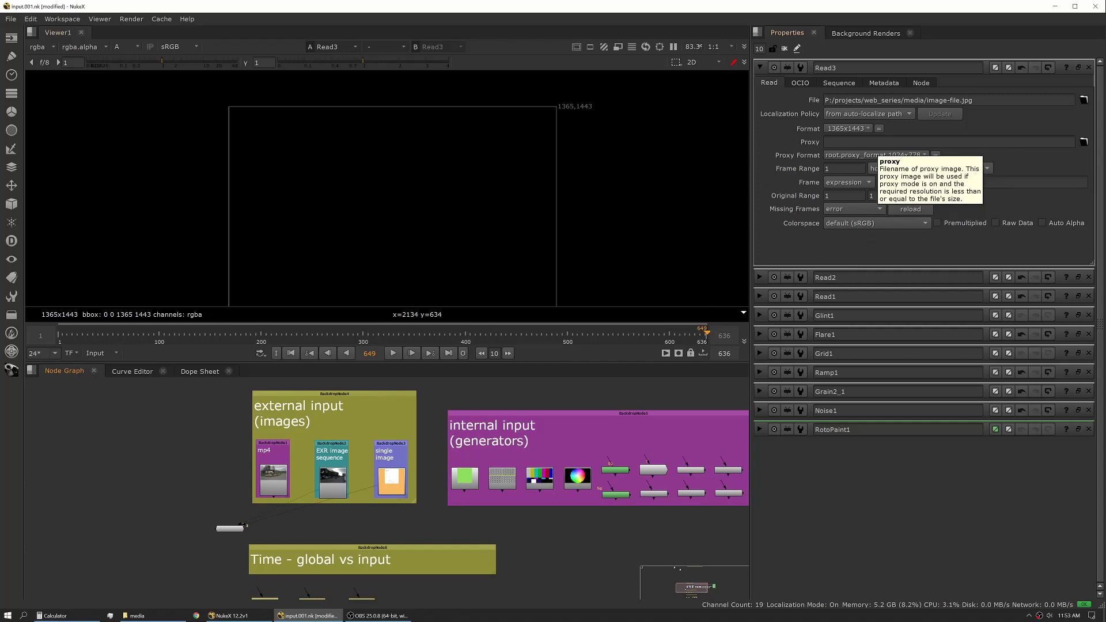
- View the mp4 Read1 and switch the timeline display to timecode
{"action": "scroll", "coordinate": [307, 498], "scroll_direction": "down", "scroll_amount": 2}
{"action": "scroll", "coordinate": [286, 461], "scroll_direction": "down", "scroll_amount": 4}
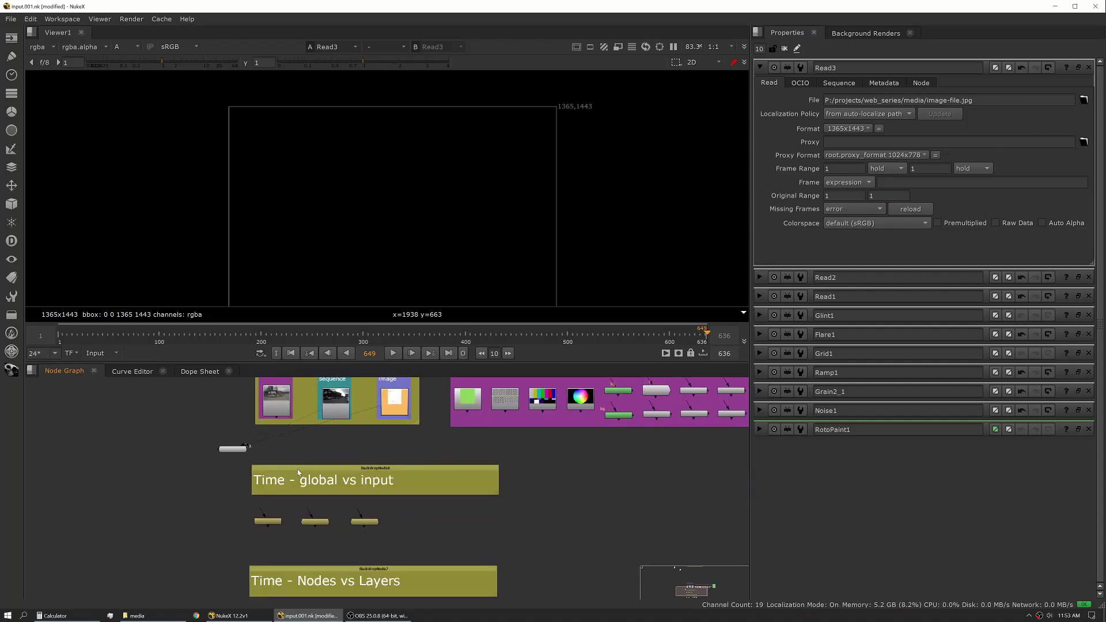
{"action": "scroll", "coordinate": [297, 468], "scroll_direction": "up", "scroll_amount": 4}
{"action": "double_click", "coordinate": [284, 451]}
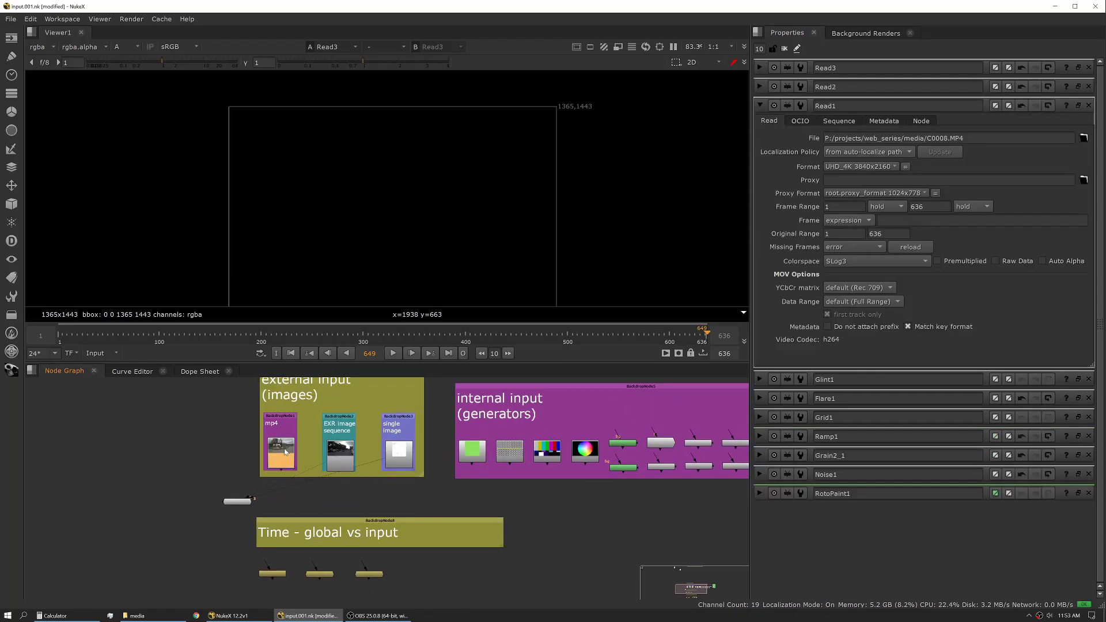
{"action": "double_click", "coordinate": [285, 451]}
{"action": "key", "text": "1"}
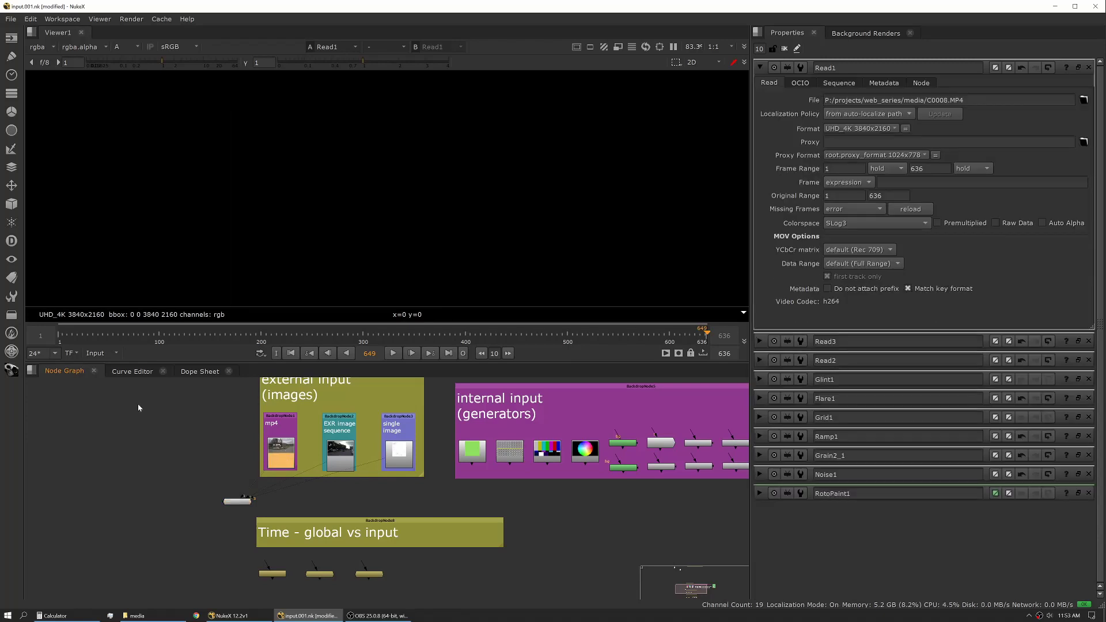
{"action": "left_click", "coordinate": [71, 354]}
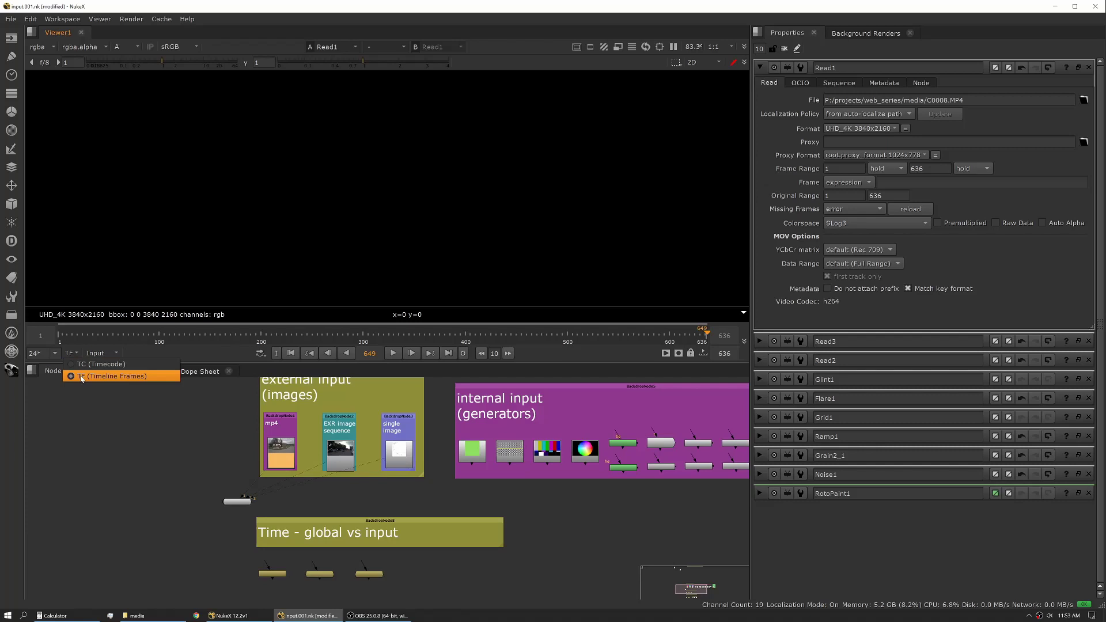
{"action": "left_click", "coordinate": [117, 366]}
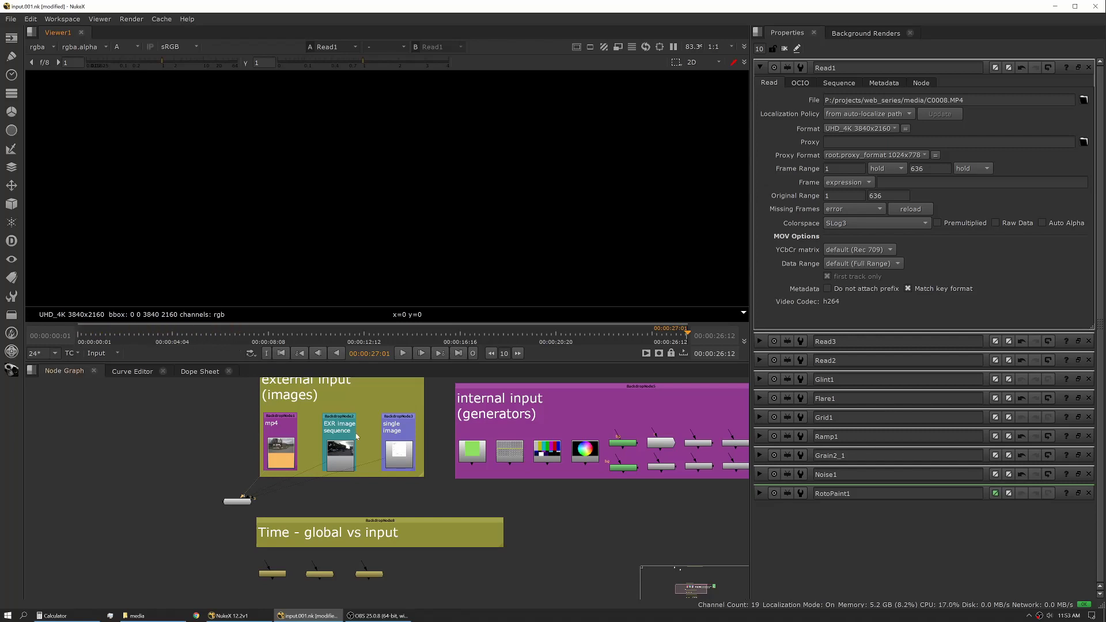
- Compare Read2, Read3, Read1 and Read2 in the viewer with the timecode timeline
{"action": "left_click", "coordinate": [332, 454]}
{"action": "key", "text": "1"}
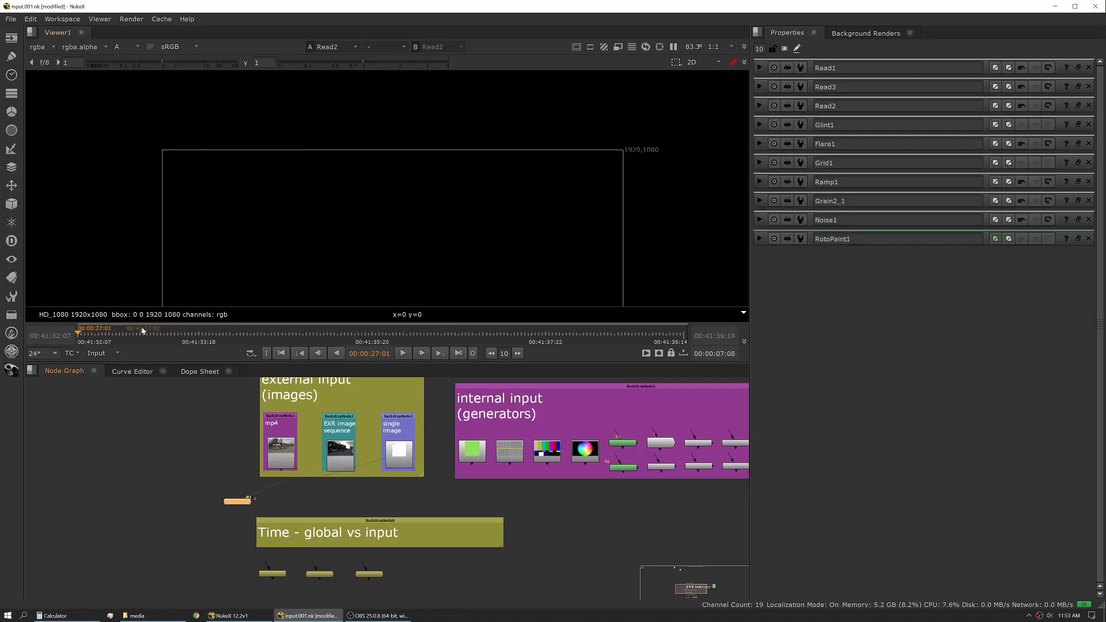
{"action": "left_click", "coordinate": [407, 463]}
{"action": "key", "text": "1"}
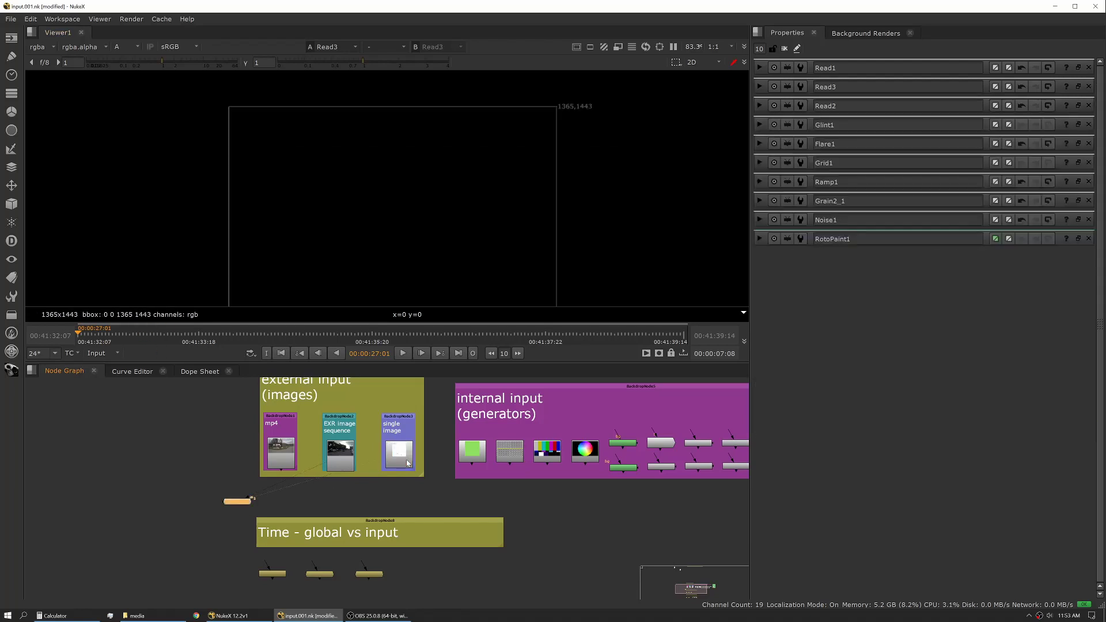
{"action": "left_click", "coordinate": [293, 456]}
{"action": "key", "text": "1"}
{"action": "left_click", "coordinate": [337, 459]}
{"action": "key", "text": "1"}
- Switch the timeline back to frame numbers and view Read1 again
{"action": "left_click", "coordinate": [70, 353]}
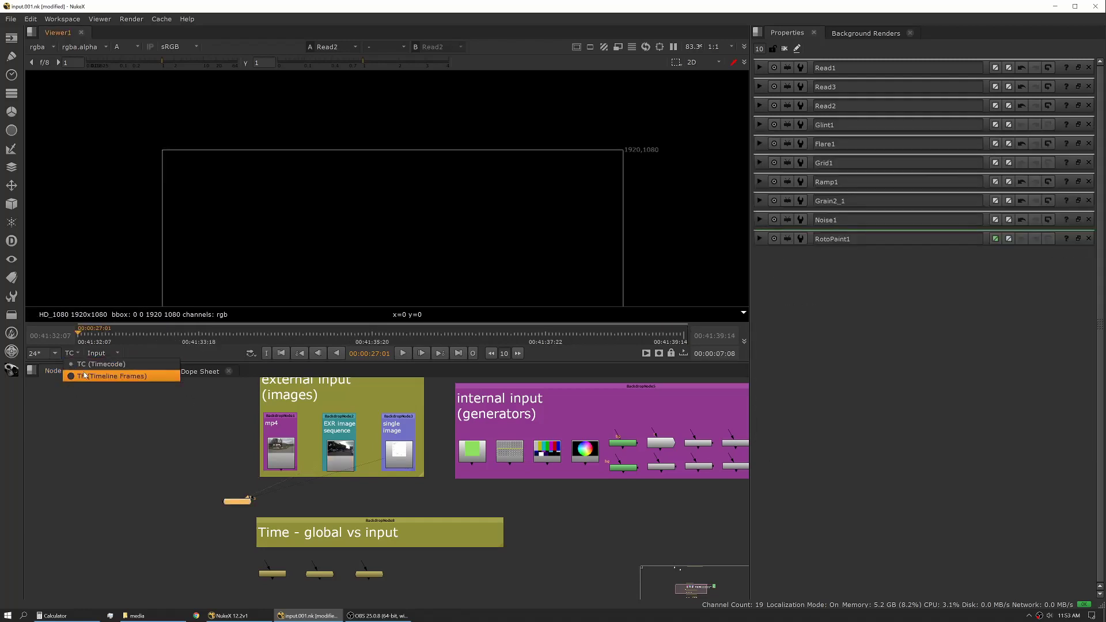
{"action": "left_click", "coordinate": [83, 378]}
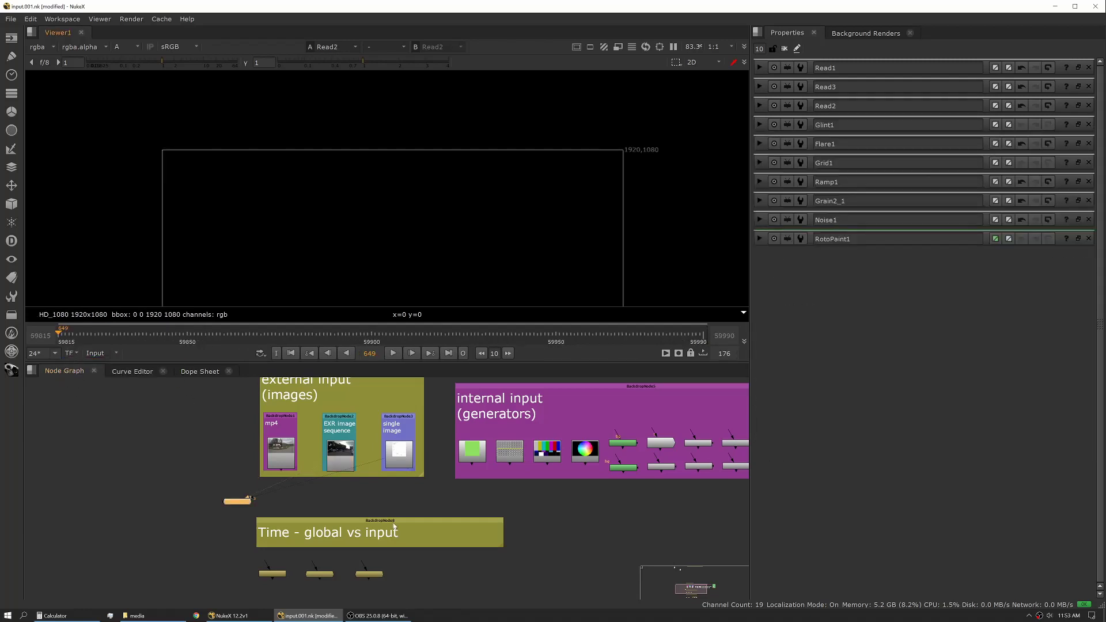
{"action": "left_click", "coordinate": [275, 450]}
{"action": "key", "text": "1"}
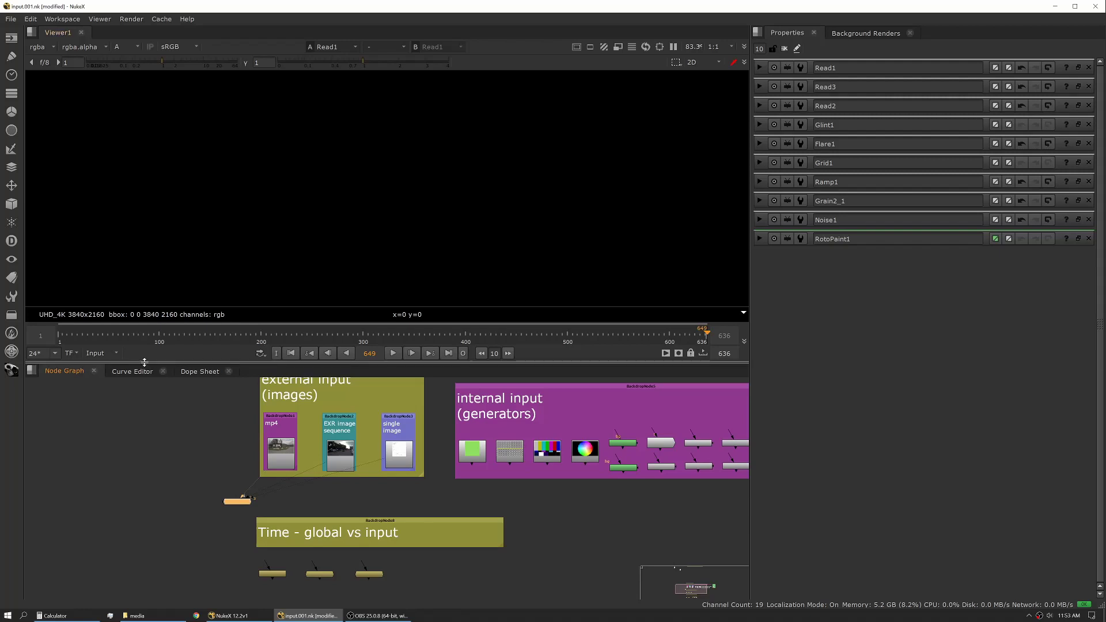
{"action": "left_click", "coordinate": [100, 354]}
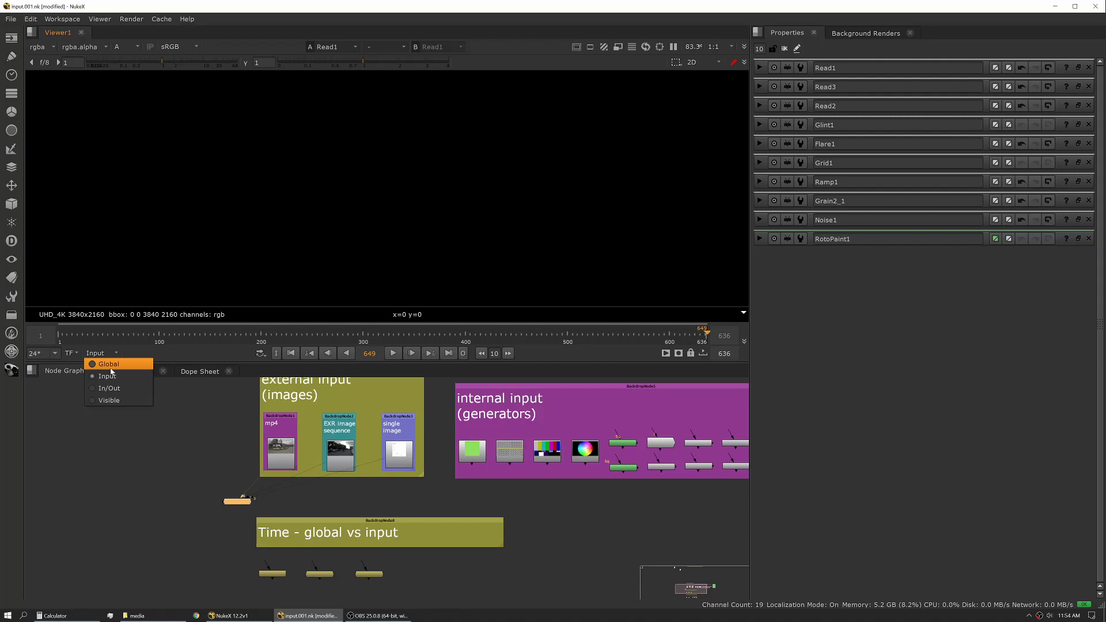
- Show Project Settings (frames 1–636) via the Global range, then return the frame slider range to Input
{"action": "left_click", "coordinate": [112, 372]}
{"action": "left_click", "coordinate": [171, 446]}
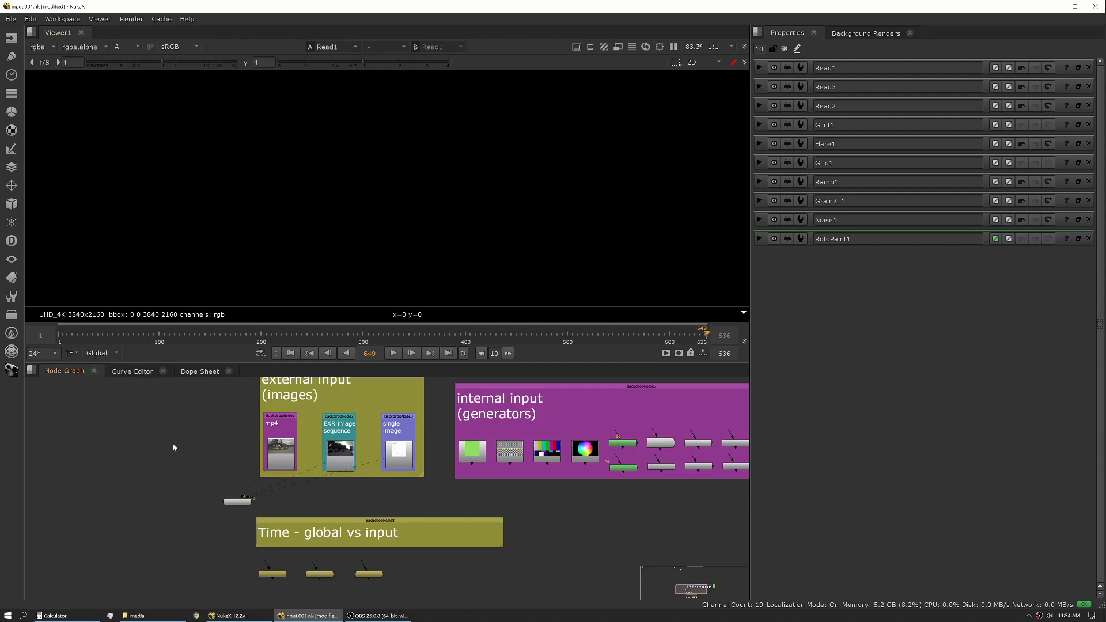
{"action": "key", "text": "s"}
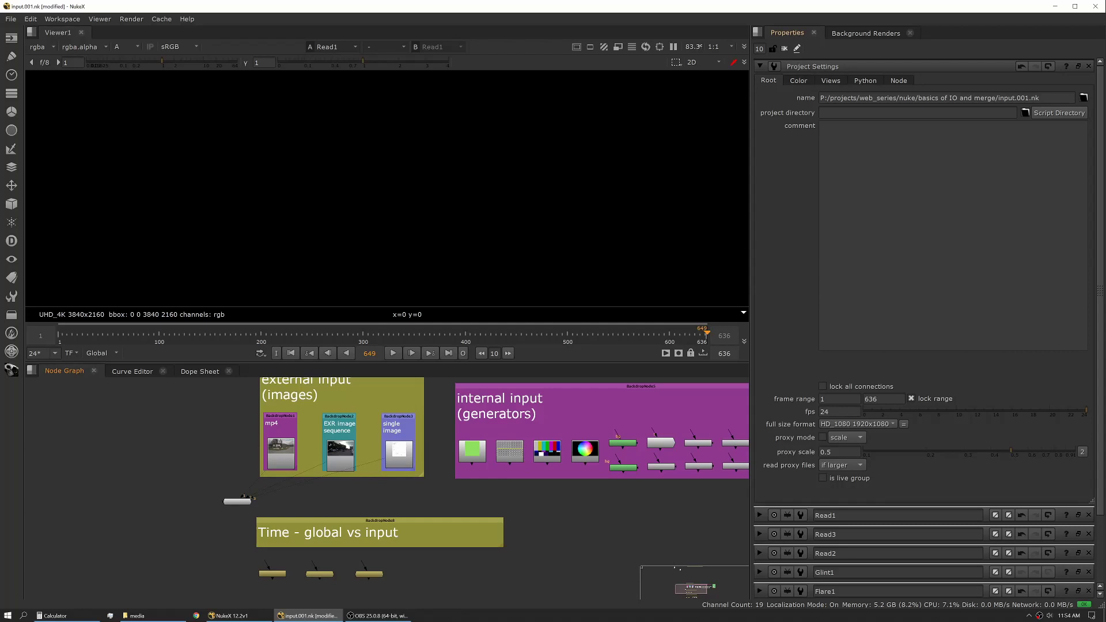
{"action": "left_click", "coordinate": [103, 354]}
{"action": "left_click", "coordinate": [101, 365]}
- Open Read1 and Read2 properties and cycle the viewer through the EXR, single image and mp4 inputs
{"action": "double_click", "coordinate": [274, 454]}
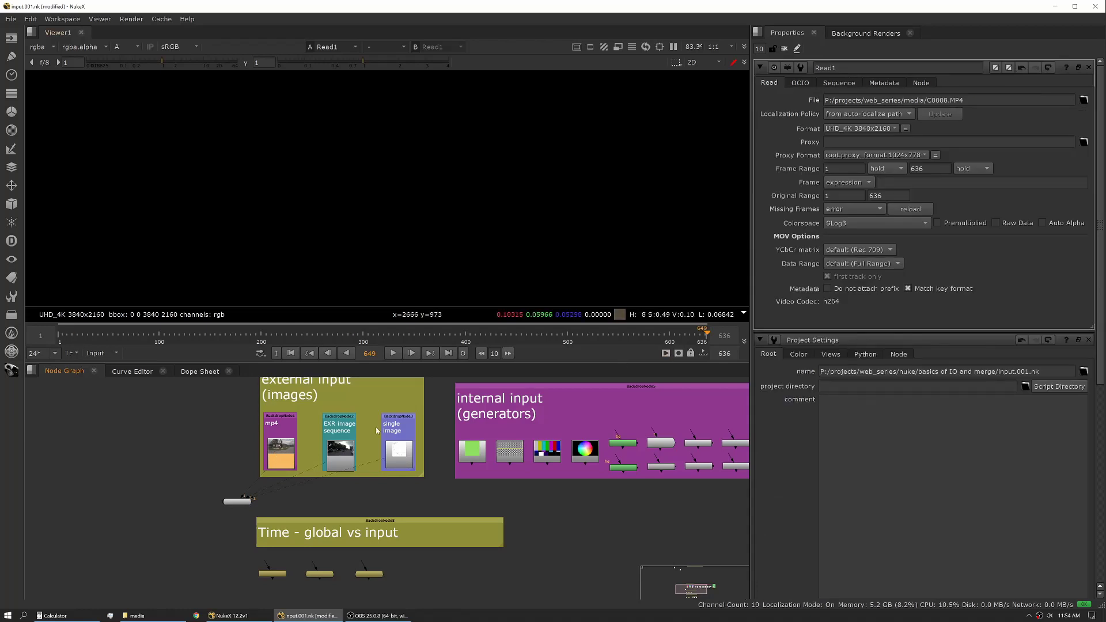
{"action": "double_click", "coordinate": [335, 455]}
{"action": "key", "text": "1"}
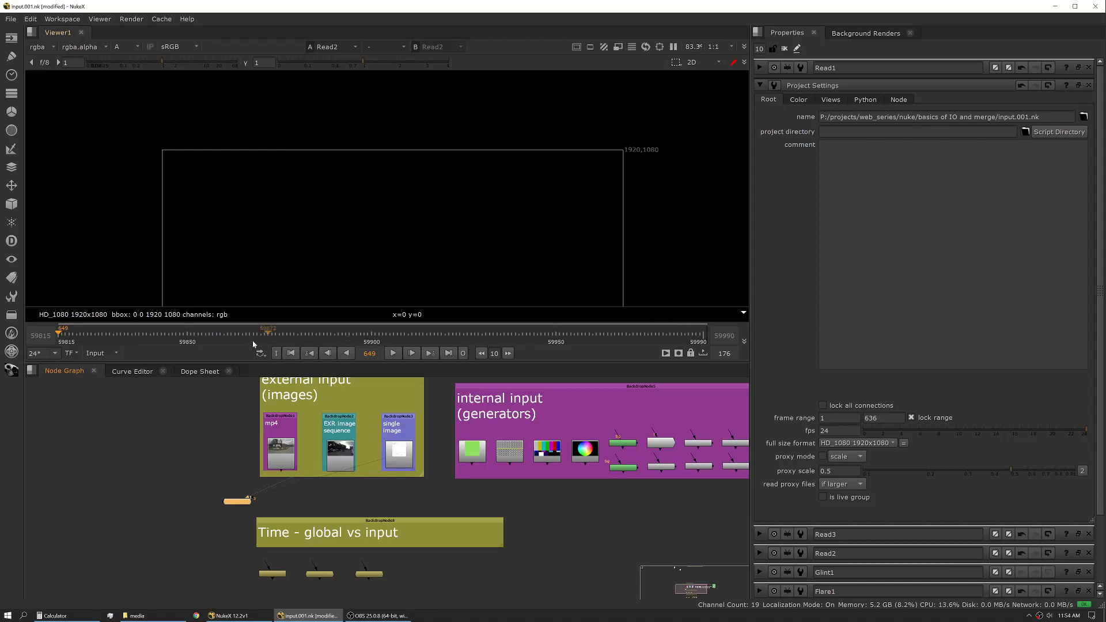
{"action": "key", "text": "1"}
{"action": "key", "text": "1"}
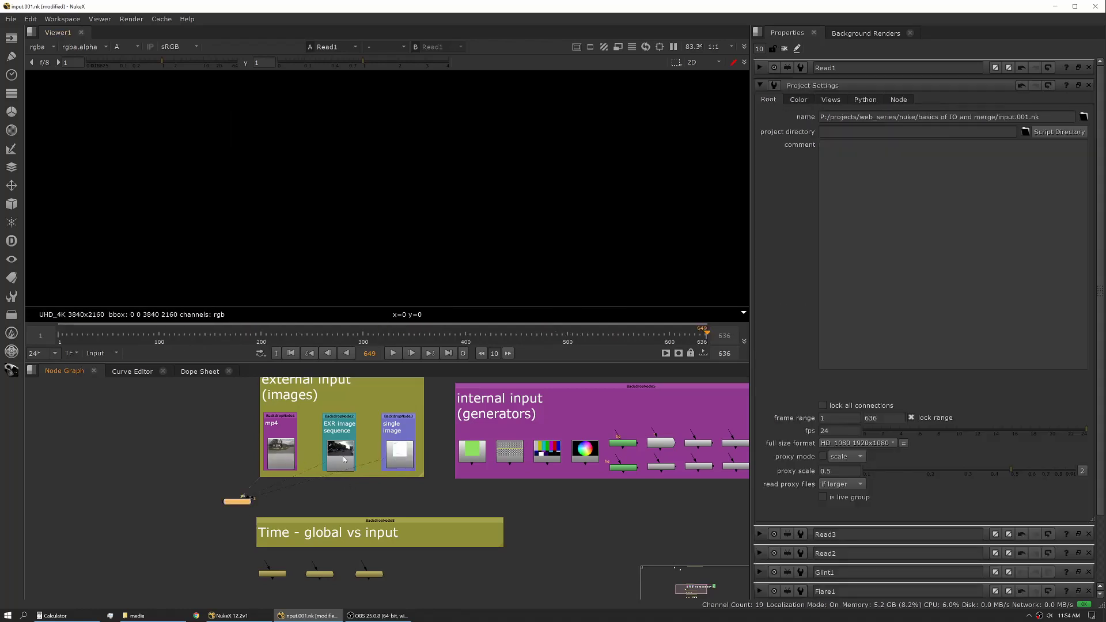
{"action": "key", "text": "1"}
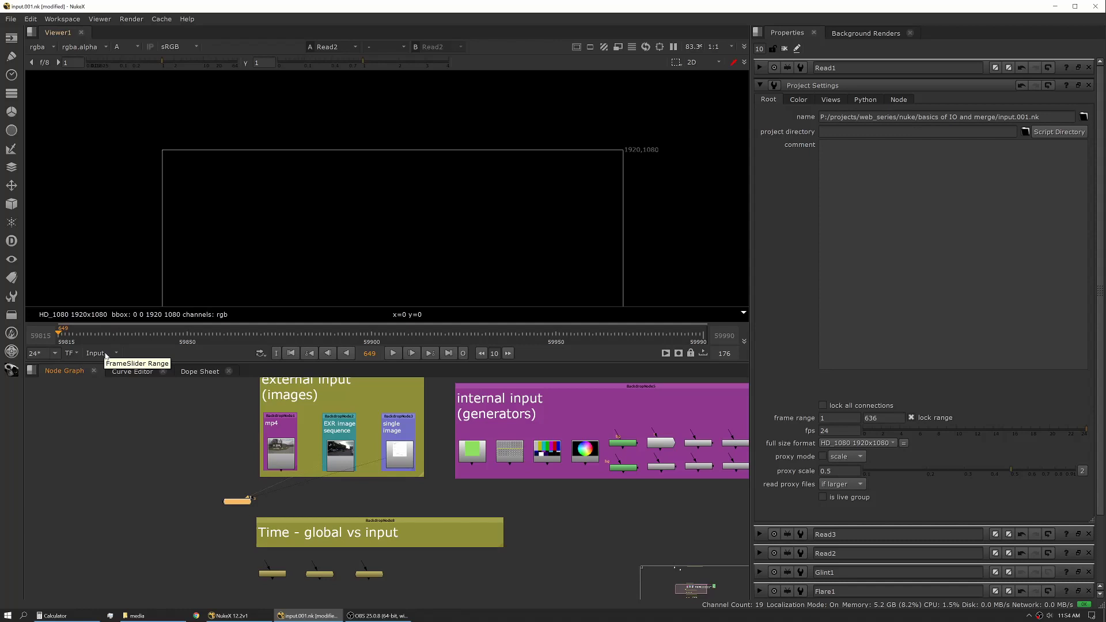
{"action": "left_click", "coordinate": [106, 355]}
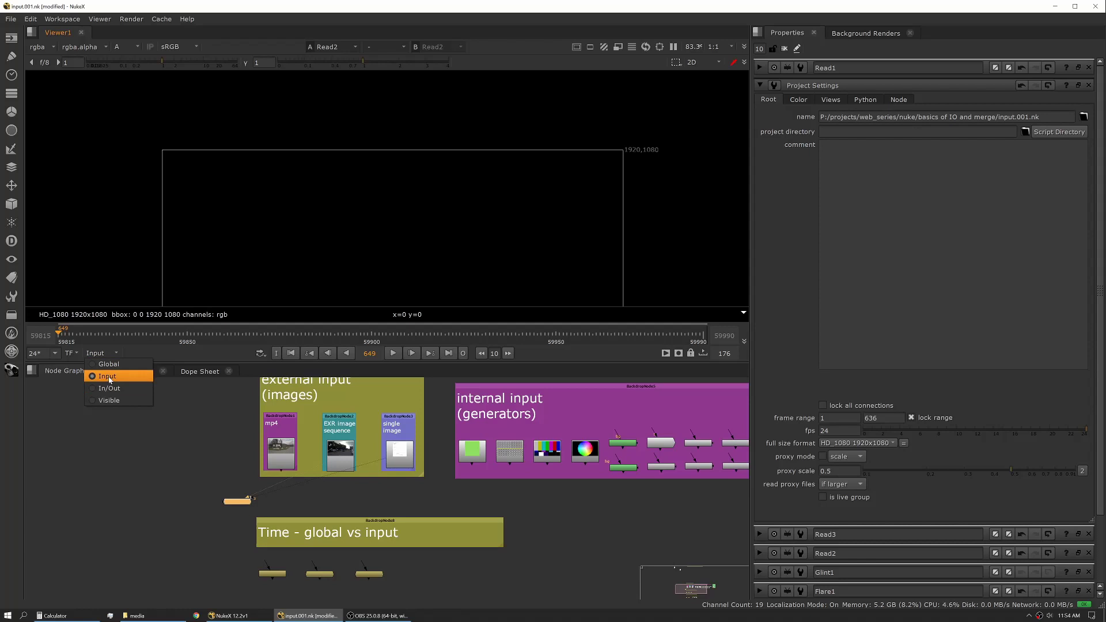
- Zoom the timeline and switch the frame slider range mode to In/Out
{"action": "left_click", "coordinate": [281, 339]}
{"action": "scroll", "coordinate": [281, 339], "scroll_direction": "up", "scroll_amount": 3}
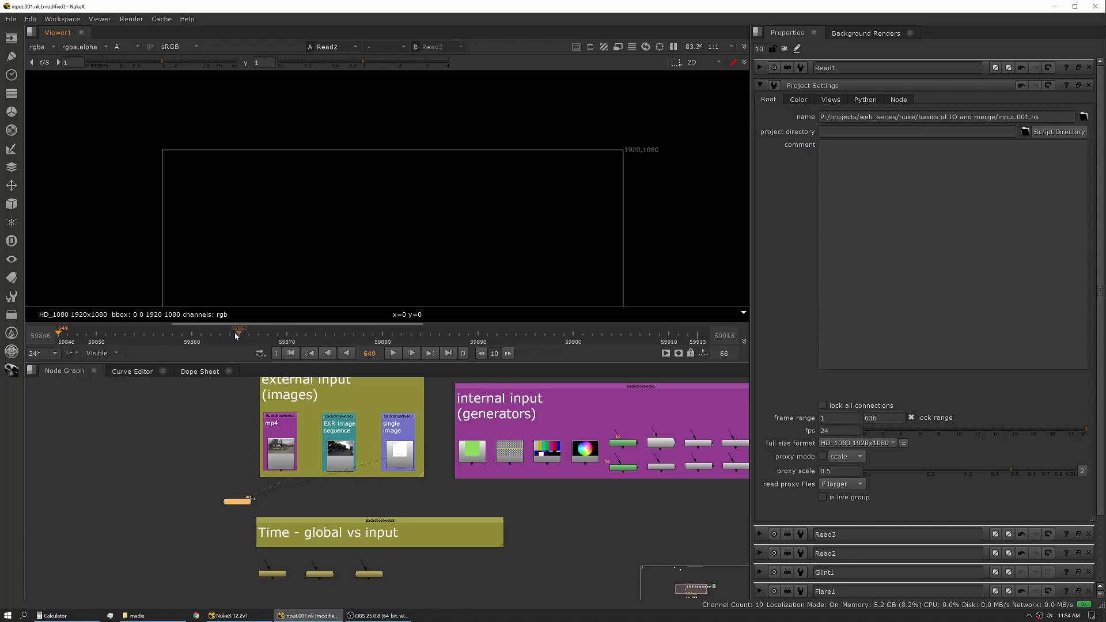
{"action": "scroll", "coordinate": [271, 337], "scroll_direction": "up", "scroll_amount": 5}
{"action": "scroll", "coordinate": [271, 302], "scroll_direction": "down", "scroll_amount": 2}
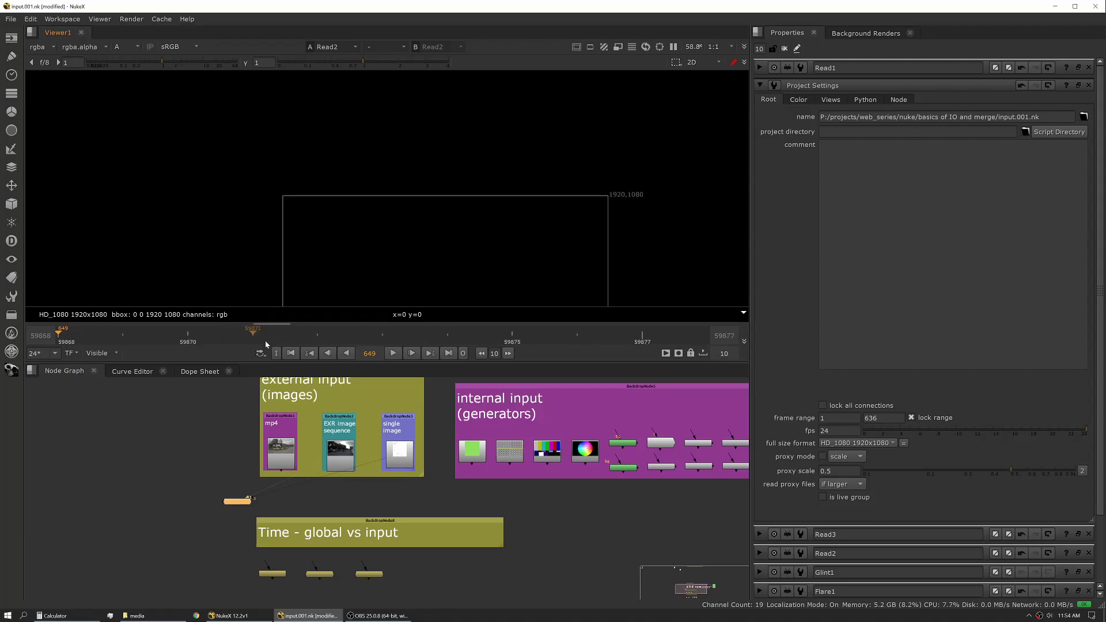
{"action": "scroll", "coordinate": [264, 339], "scroll_direction": "down", "scroll_amount": 5}
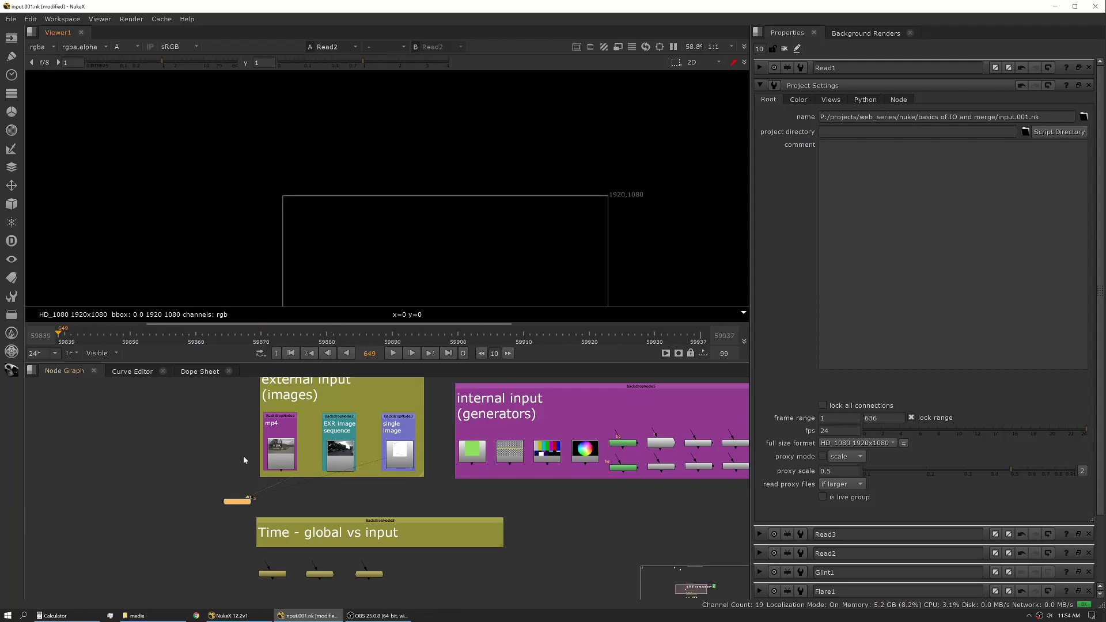
{"action": "scroll", "coordinate": [243, 455], "scroll_direction": "down", "scroll_amount": 2}
{"action": "scroll", "coordinate": [268, 394], "scroll_direction": "up", "scroll_amount": 4}
{"action": "left_click", "coordinate": [97, 353]}
{"action": "left_click", "coordinate": [109, 390]}
- Place the in point at frame 59844 and the out point at frame 59950
{"action": "left_click", "coordinate": [166, 334]}
{"action": "key", "text": "i"}
{"action": "left_click", "coordinate": [526, 333]}
{"action": "key", "text": "o"}
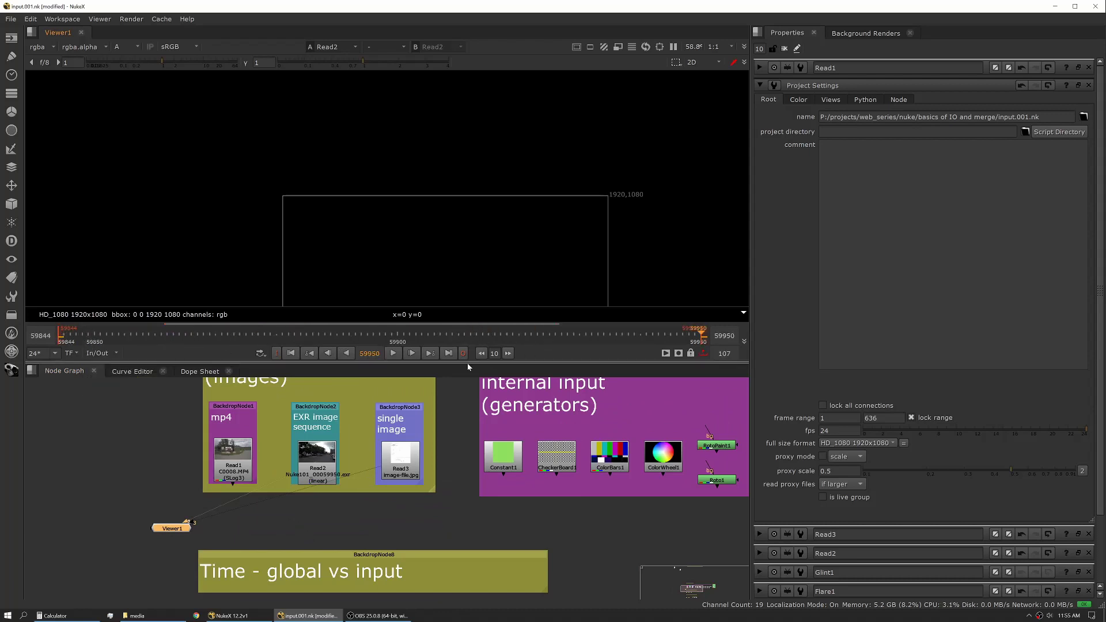
- Switch the frame slider range to Global, then scroll the timeline into Visible mode
{"action": "left_click", "coordinate": [98, 353]}
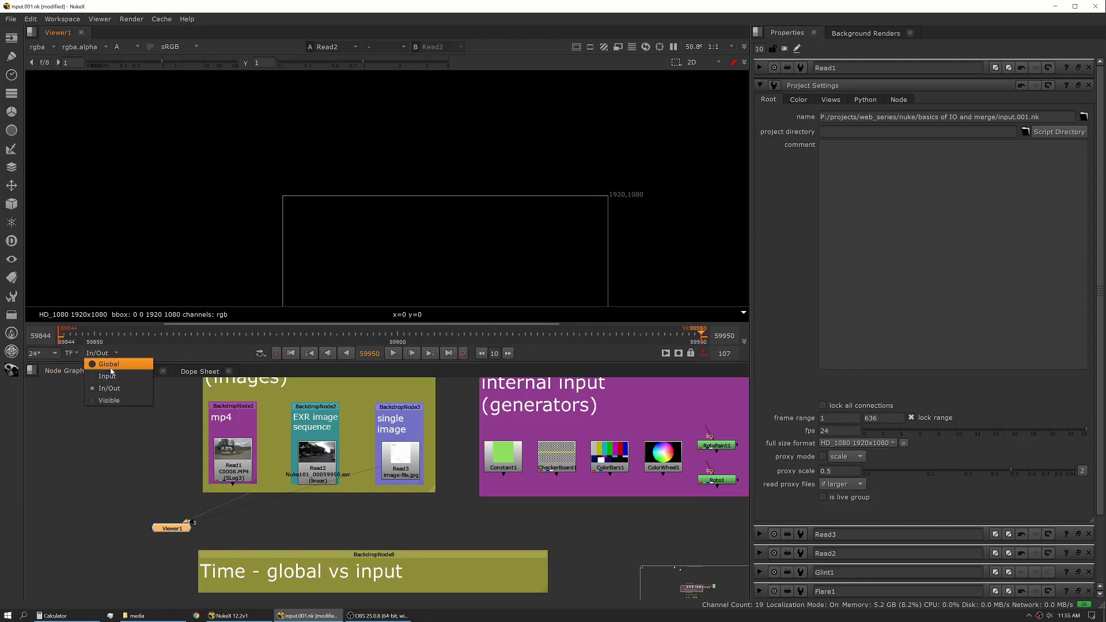
{"action": "left_click", "coordinate": [110, 364]}
{"action": "scroll", "coordinate": [456, 340], "scroll_direction": "down", "scroll_amount": 3}
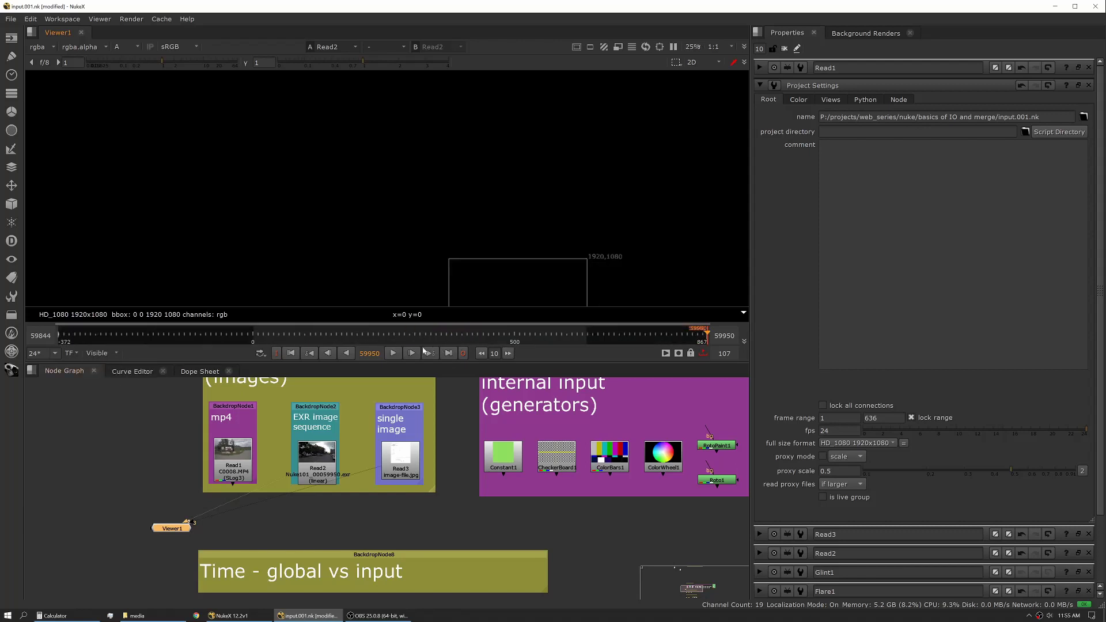
- With the range on Input, move the in point to 59861 and the out point to 59933
{"action": "left_click", "coordinate": [93, 353]}
{"action": "left_click", "coordinate": [105, 379]}
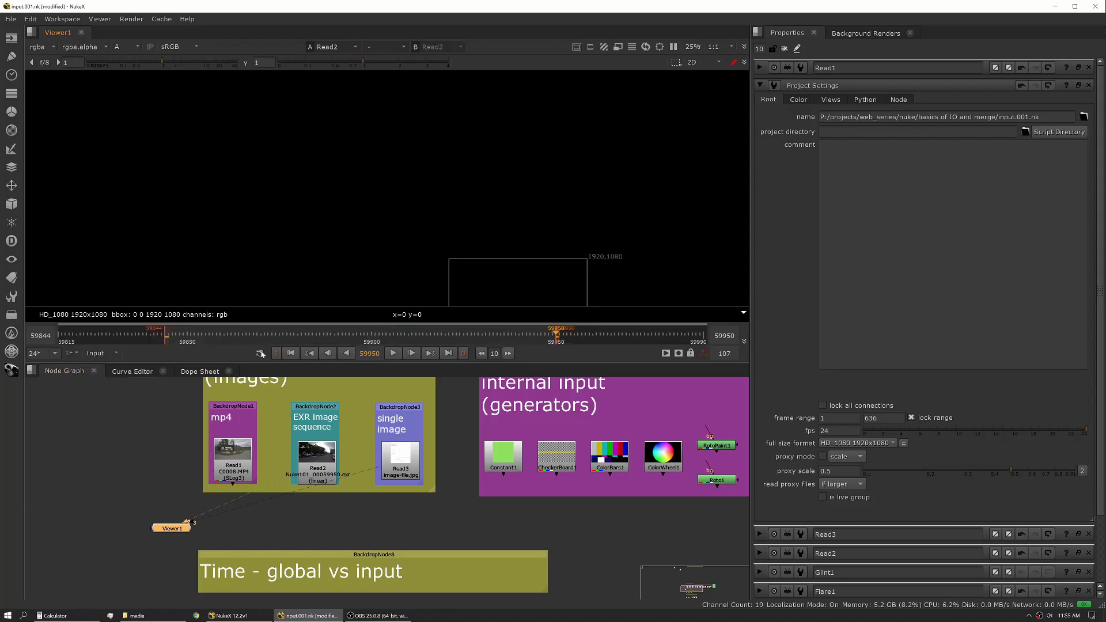
{"action": "left_click", "coordinate": [280, 338]}
{"action": "key", "text": "i"}
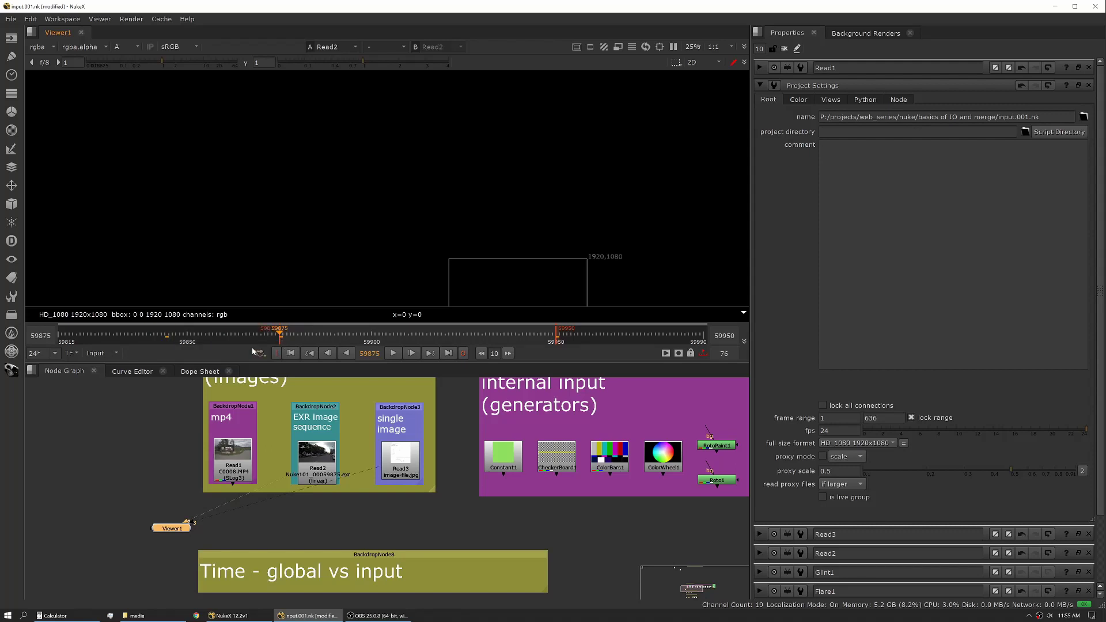
{"action": "left_click", "coordinate": [228, 337]}
{"action": "left_click", "coordinate": [276, 353]}
{"action": "left_click", "coordinate": [449, 353]}
{"action": "left_click", "coordinate": [462, 354]}
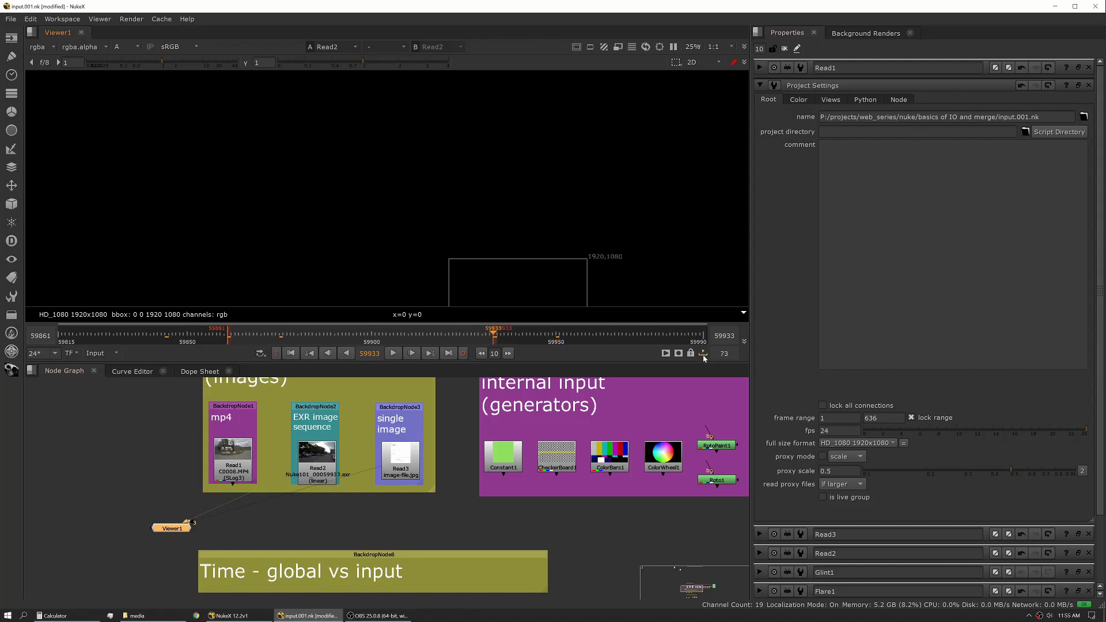
- Toggle limiting playback to the in/out range on and off, leaving it released
{"action": "left_click", "coordinate": [703, 353]}
{"action": "left_click", "coordinate": [703, 354]}
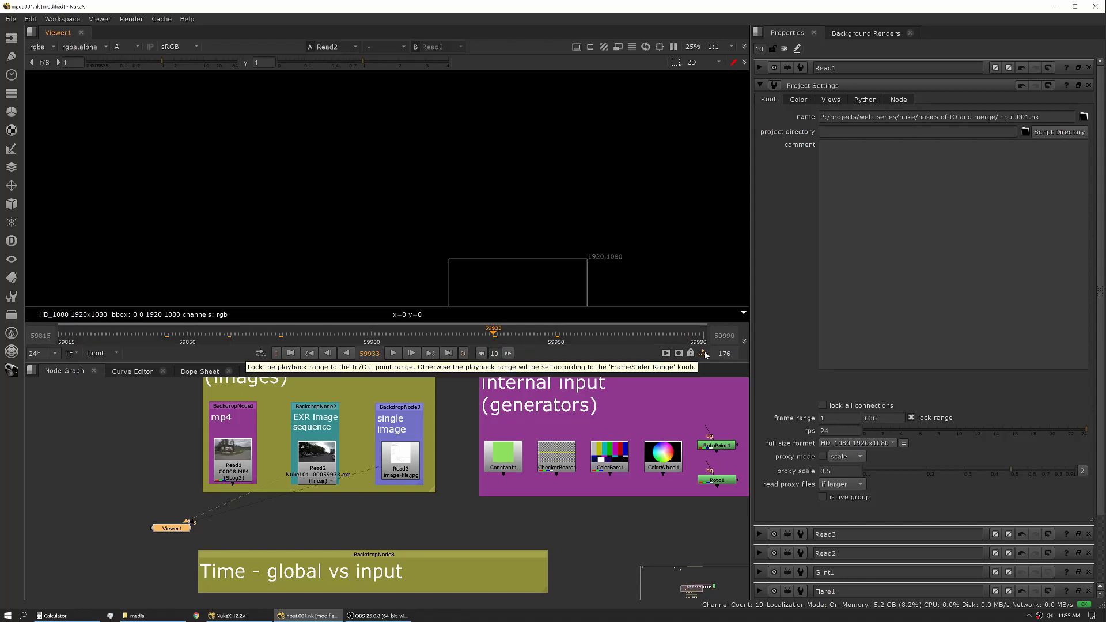
{"action": "left_click", "coordinate": [704, 354]}
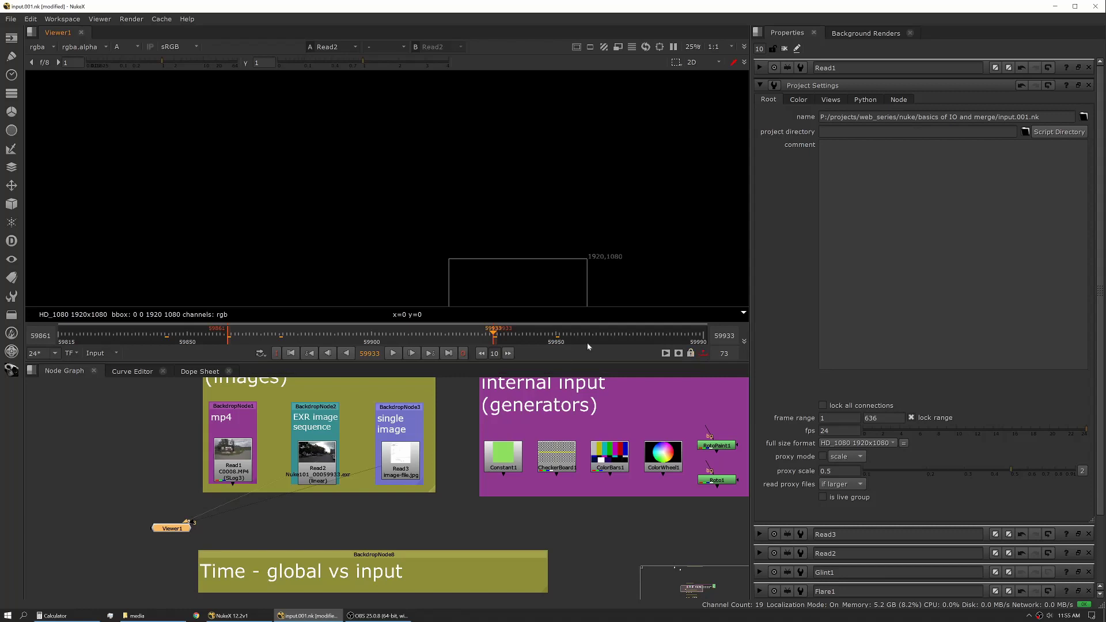
{"action": "left_click", "coordinate": [703, 355]}
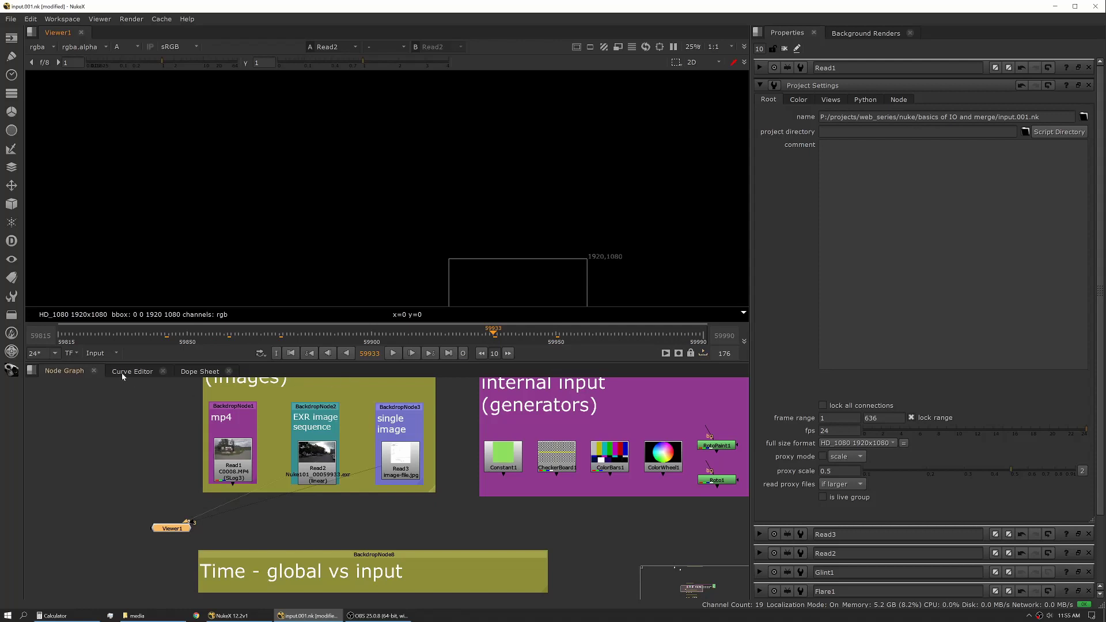
- Set the frame slider range to Visible, then back to Global spanning frames 1–636
{"action": "left_click", "coordinate": [101, 353]}
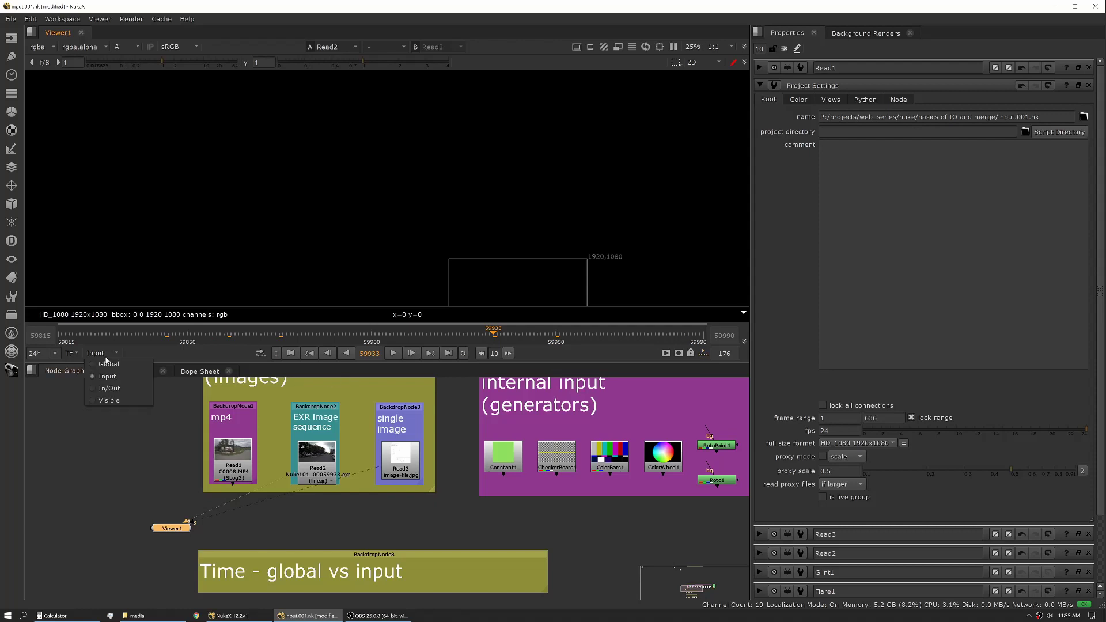
{"action": "left_click", "coordinate": [119, 401]}
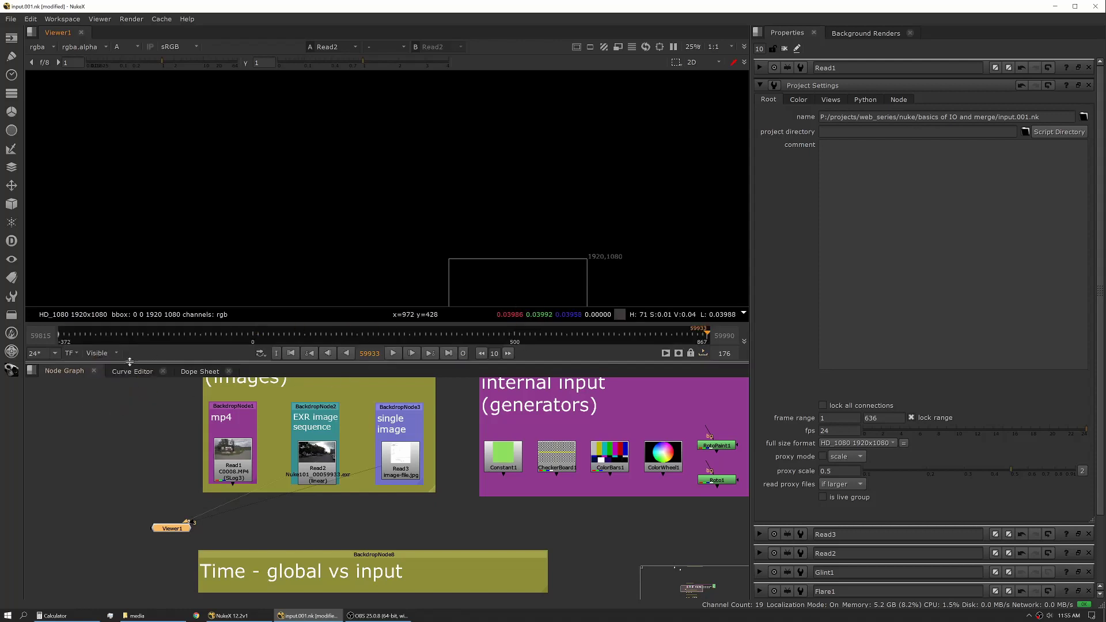
{"action": "left_click", "coordinate": [113, 353]}
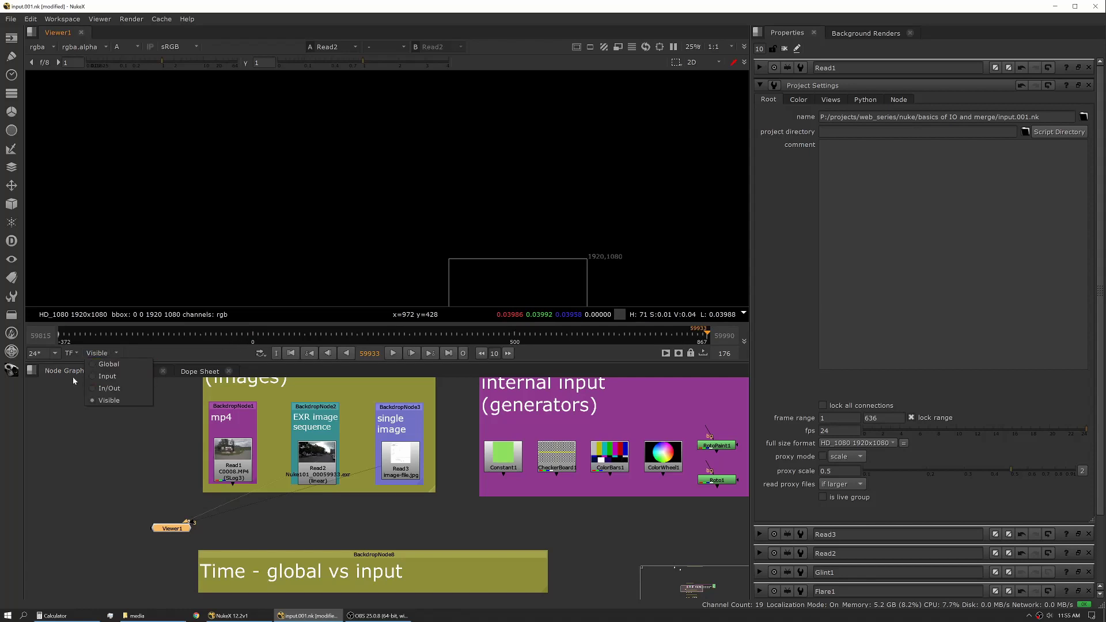
{"action": "left_click", "coordinate": [110, 365]}
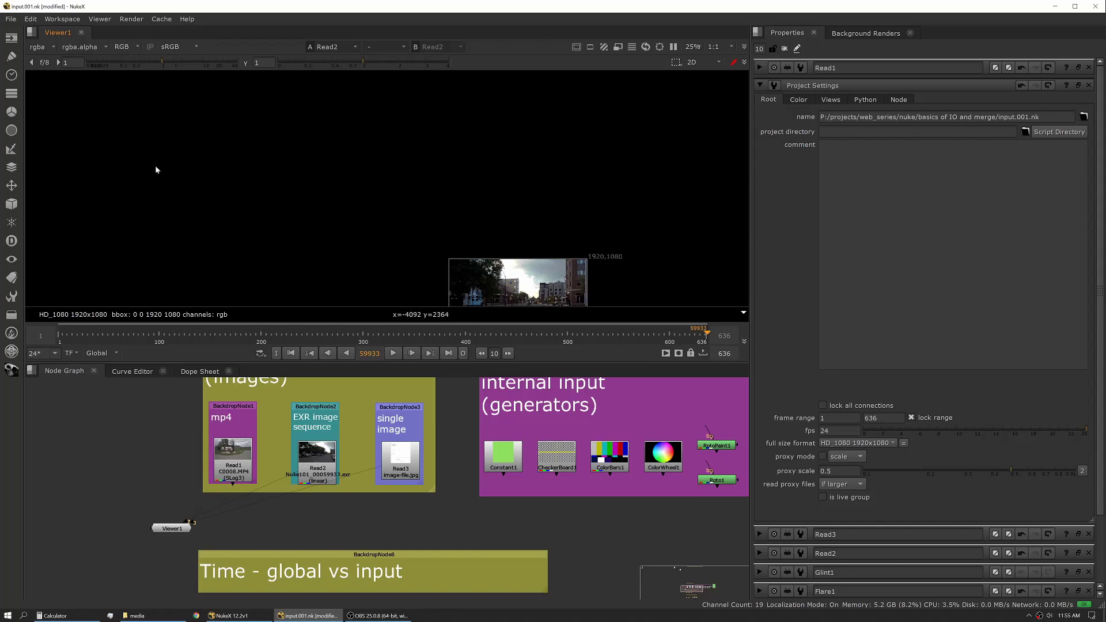
- Fit the street image in the viewer and review the channel list, keeping RGB
{"action": "key", "text": "f"}
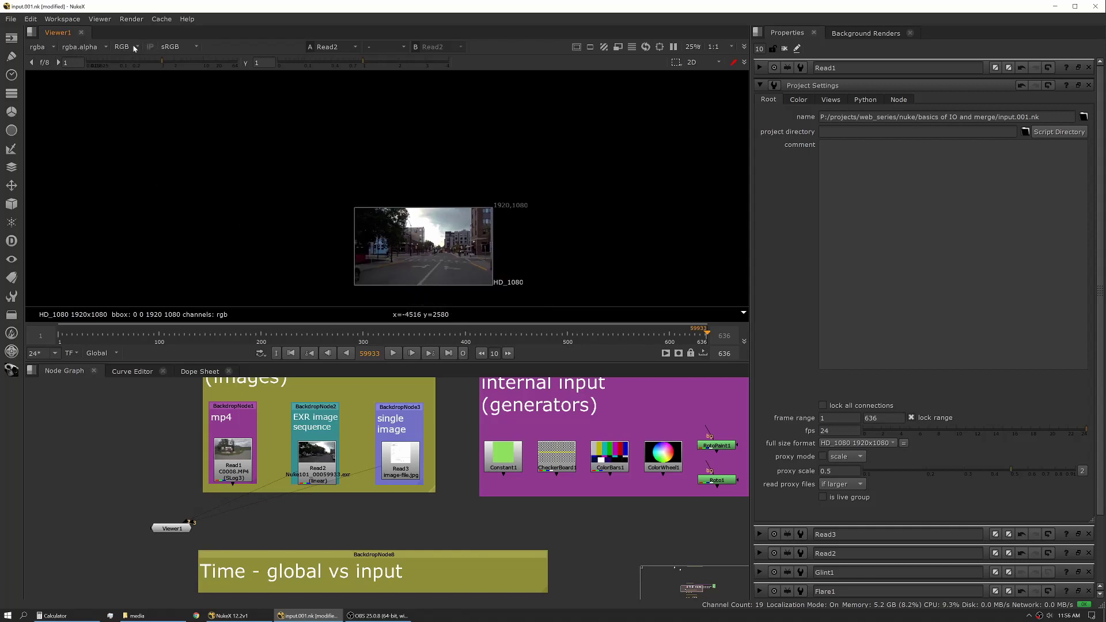
{"action": "left_click", "coordinate": [133, 46]}
{"action": "left_click", "coordinate": [215, 231]}
- Zoom in and pan so the street footage fills most of the viewer
{"action": "scroll", "coordinate": [298, 223], "scroll_direction": "up", "scroll_amount": 4}
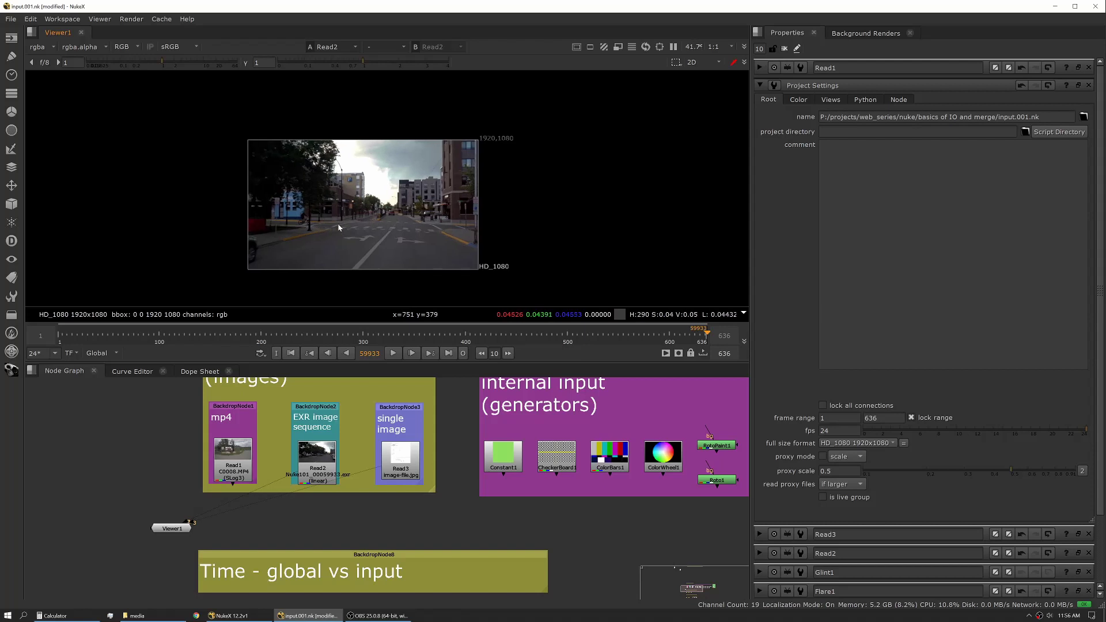
{"action": "middle_click_drag", "start_coordinate": [369, 241], "coordinate": [412, 221]}
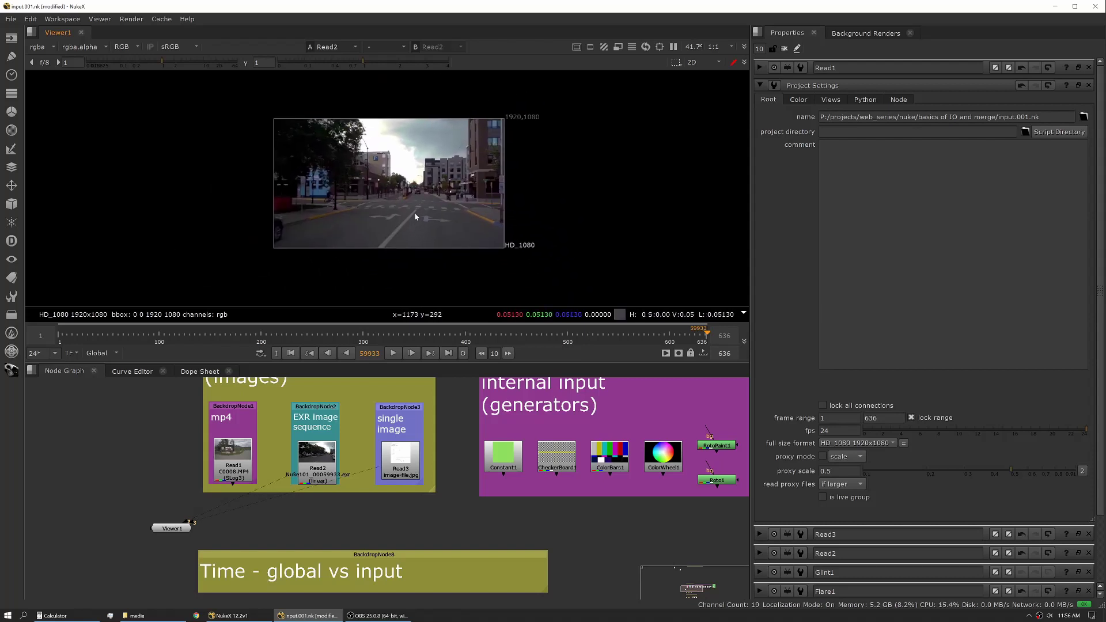
{"action": "scroll", "coordinate": [415, 217], "scroll_direction": "up", "scroll_amount": 1}
{"action": "scroll", "coordinate": [414, 213], "scroll_direction": "up", "scroll_amount": 2}
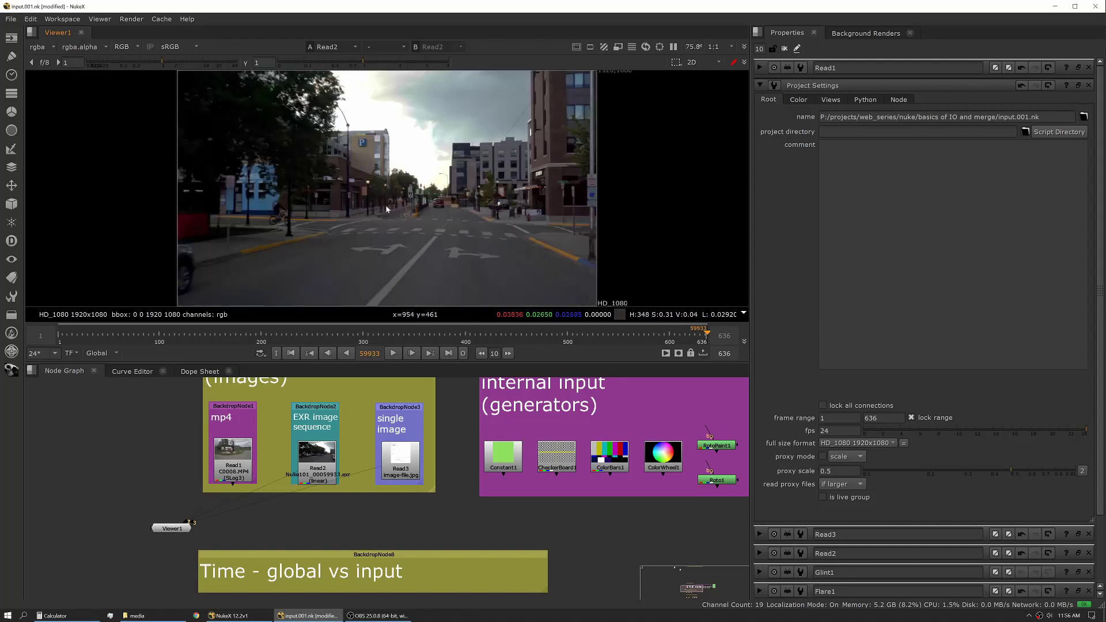
{"action": "scroll", "coordinate": [387, 209], "scroll_direction": "down", "scroll_amount": 2}
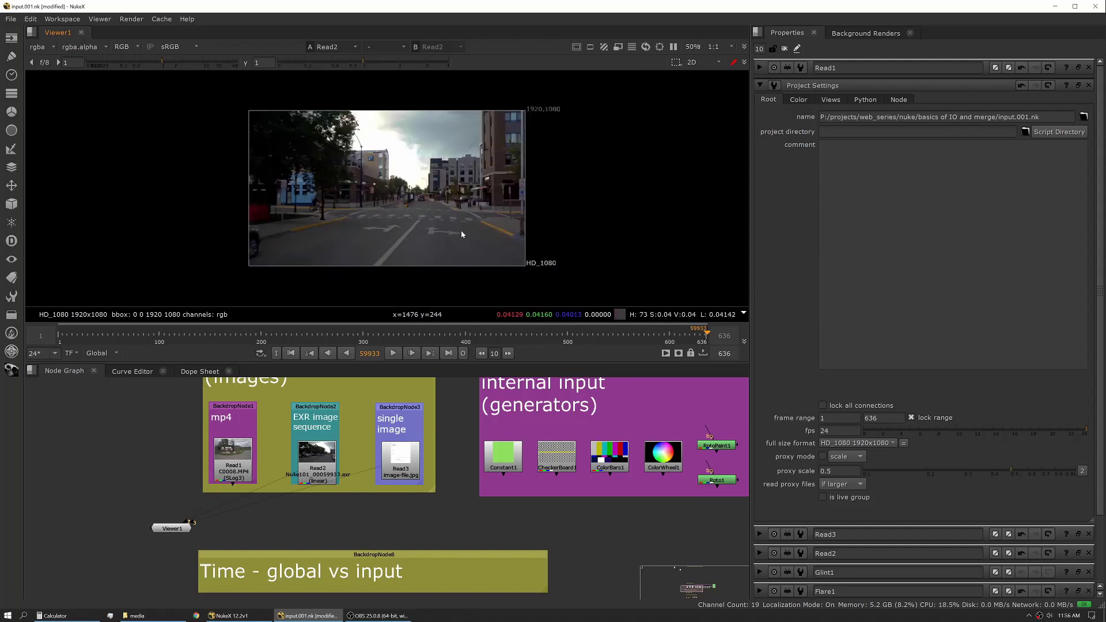
{"action": "scroll", "coordinate": [471, 190], "scroll_direction": "up", "scroll_amount": 2}
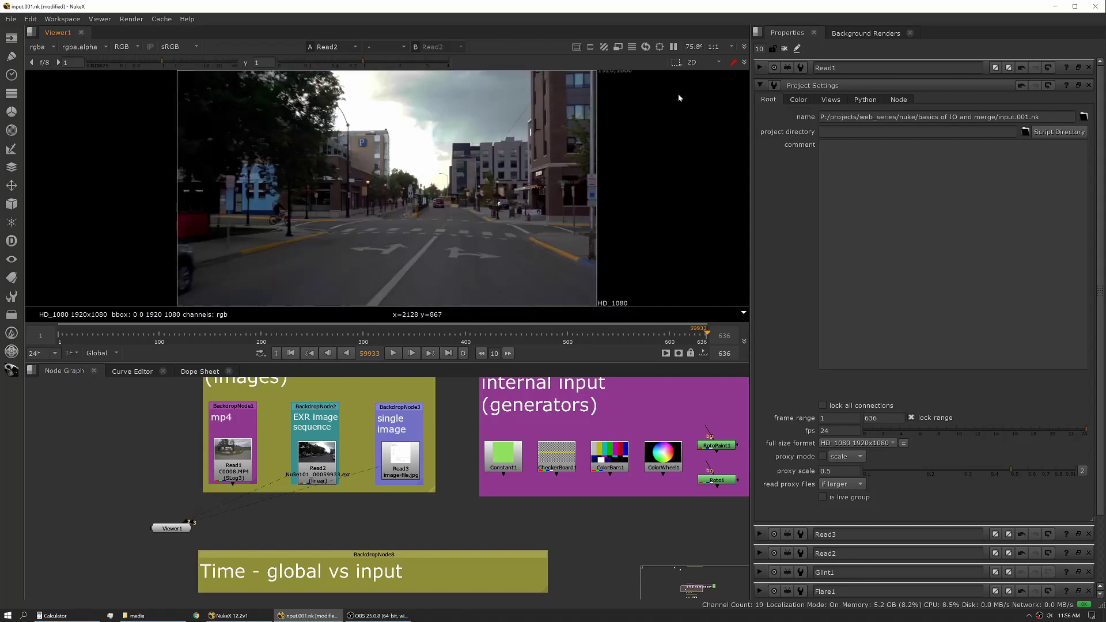